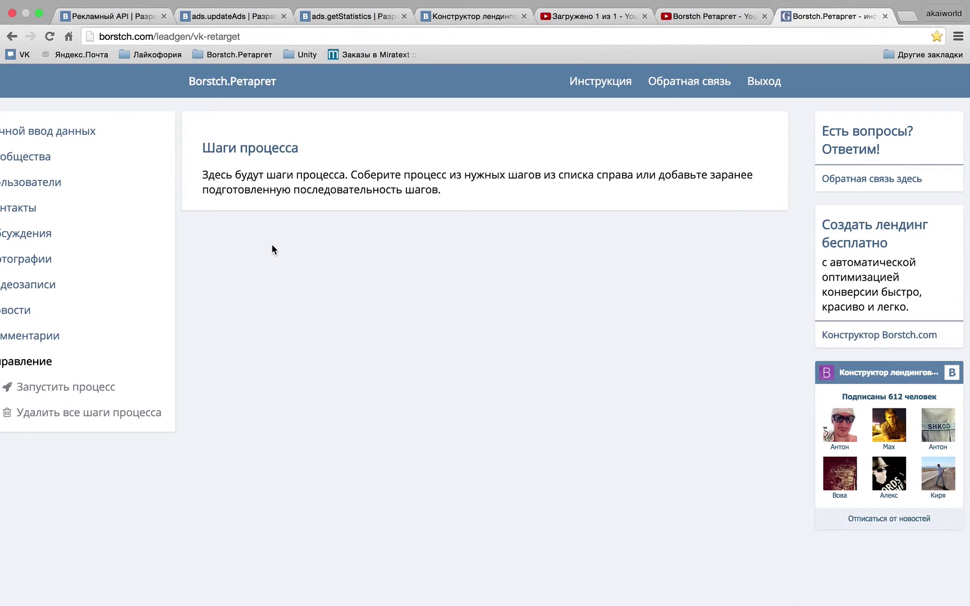
- Reload the retargeting page and examine the available step categories, including Сообщества, Контакты and Управление
click(204, 41)
key(Return)
mouse_move(44, 173)
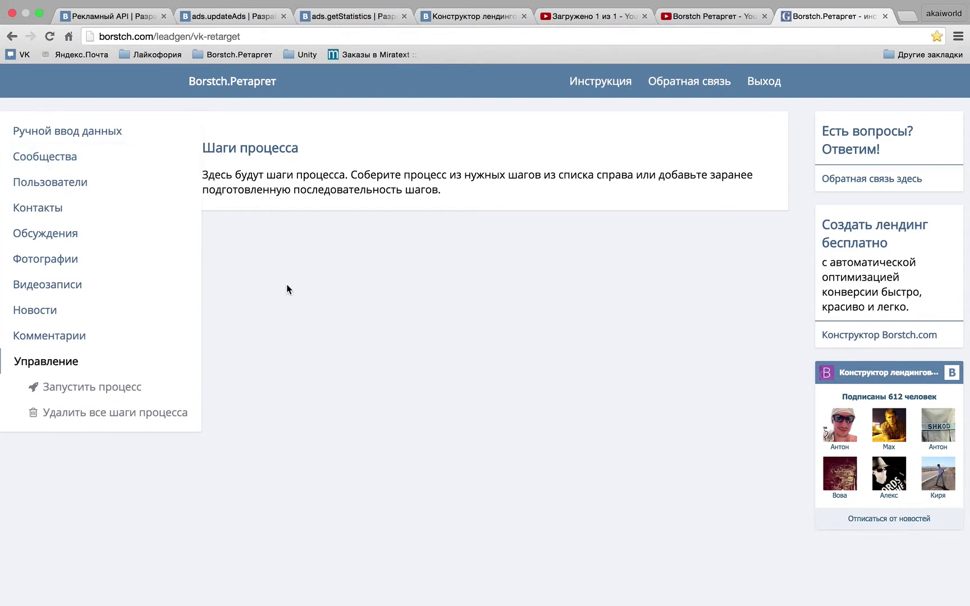
mouse_move(32, 245)
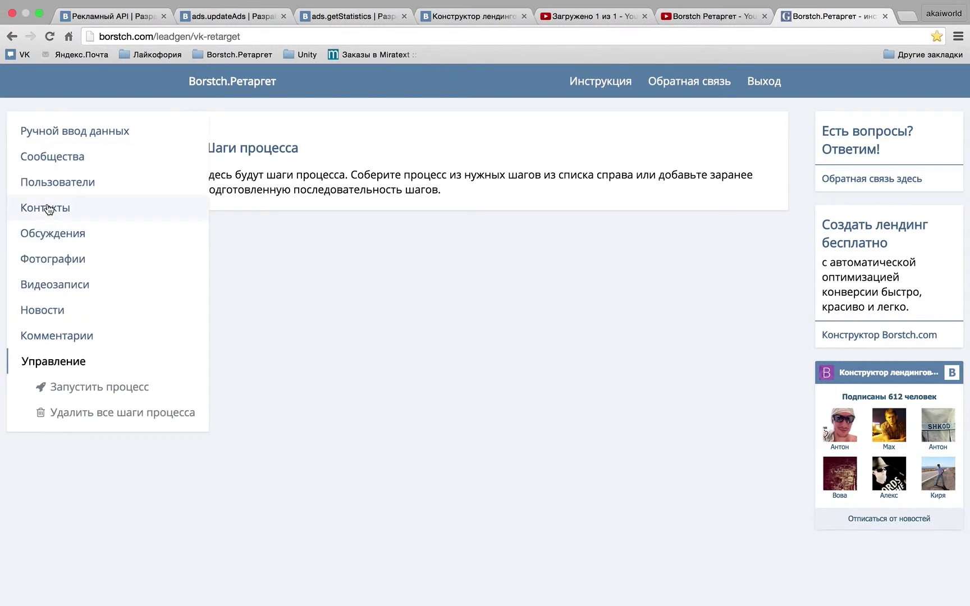
click(84, 135)
click(26, 284)
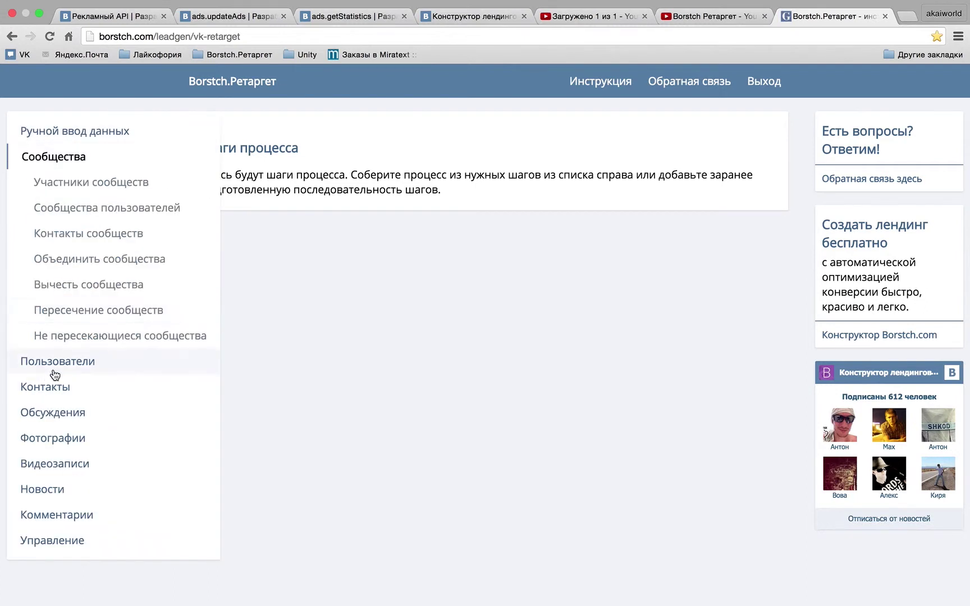
click(53, 368)
click(53, 385)
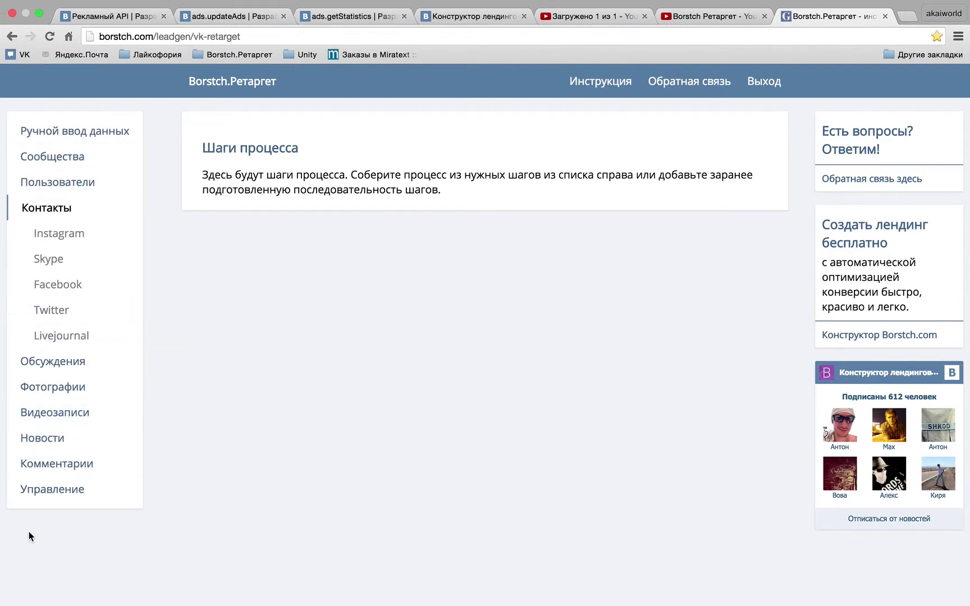
mouse_move(58, 493)
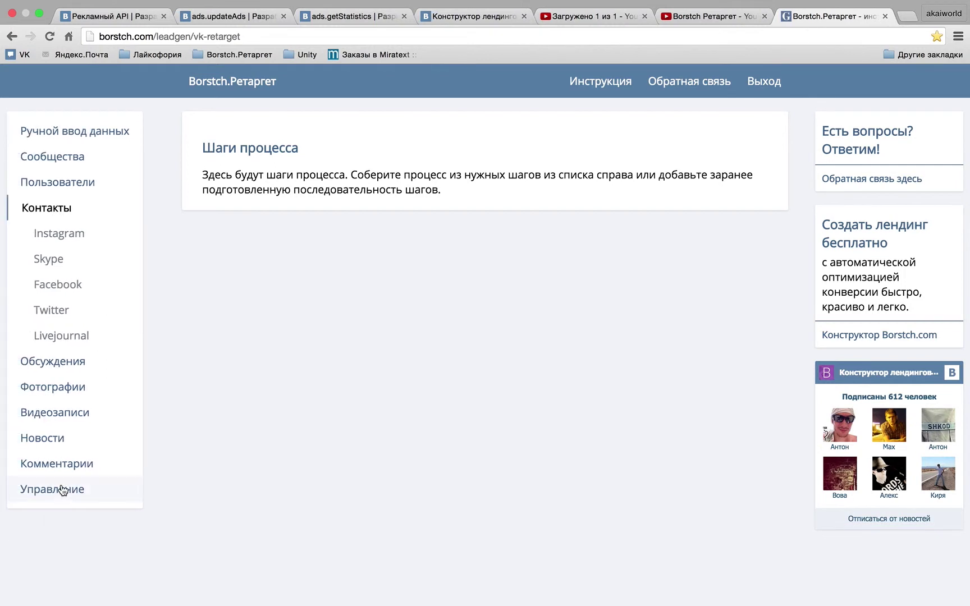
click(62, 490)
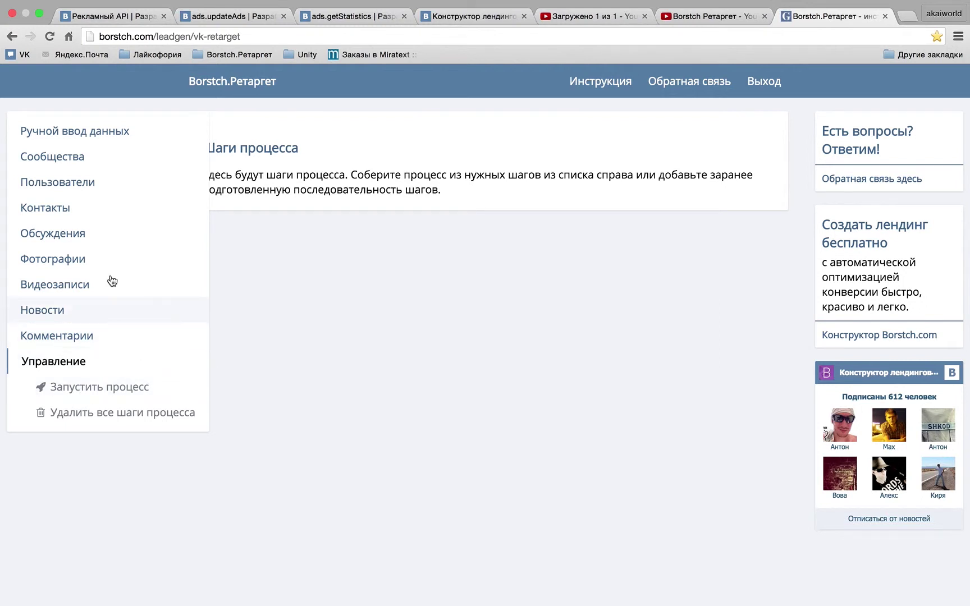
click(114, 126)
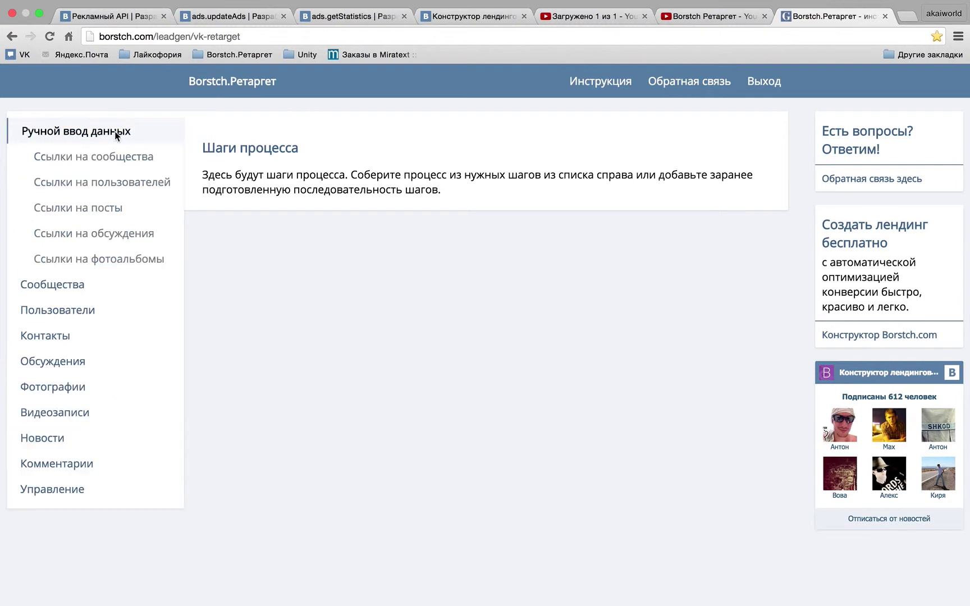
click(109, 165)
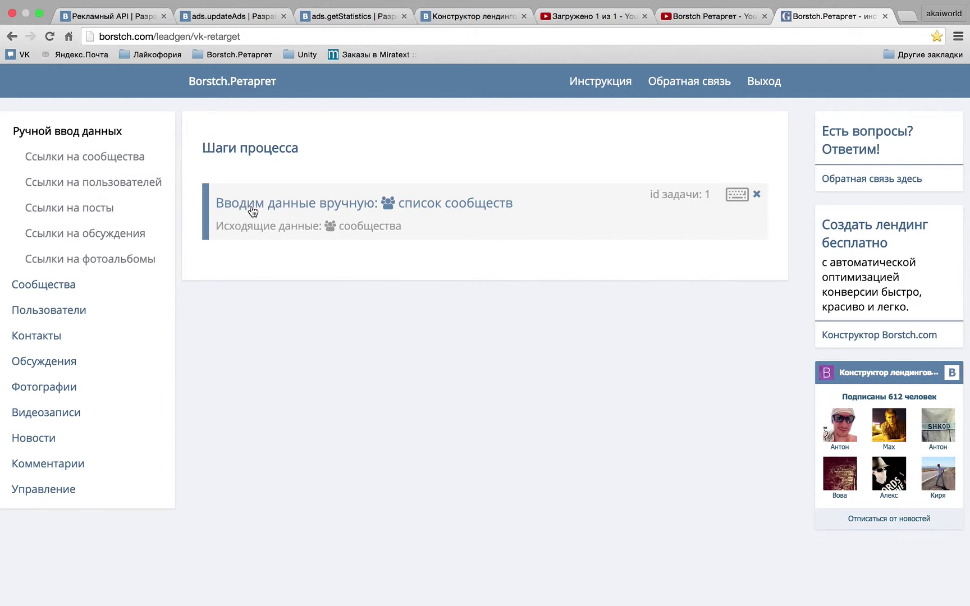
click(448, 18)
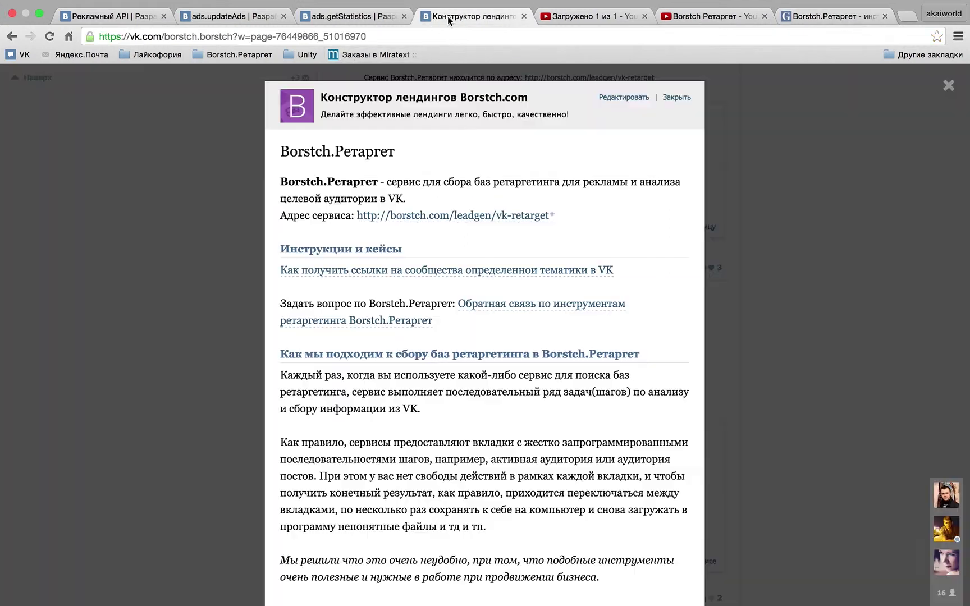
drag(448, 18, 835, 17)
click(65, 363)
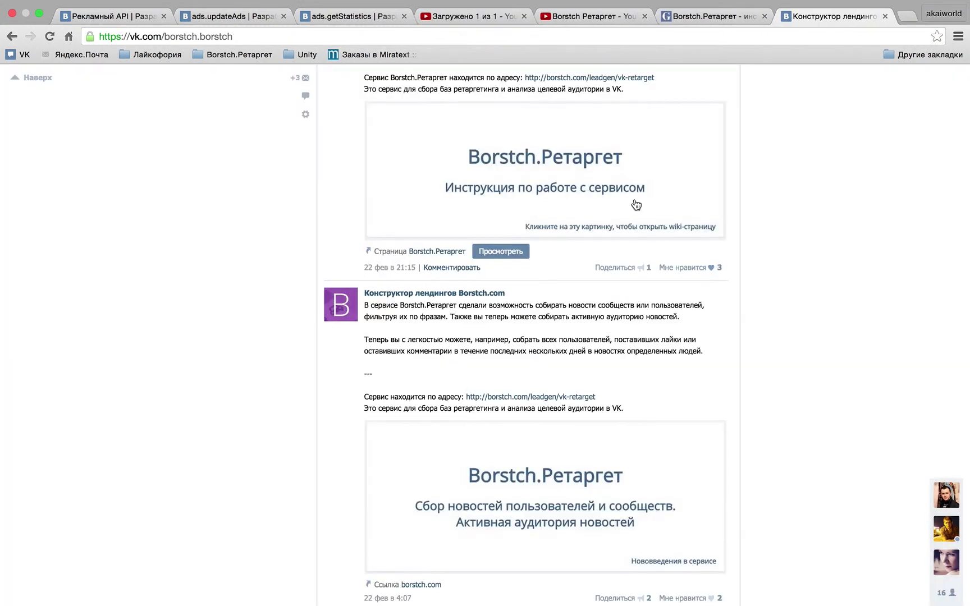
click(65, 363)
click(257, 37)
key(super+c)
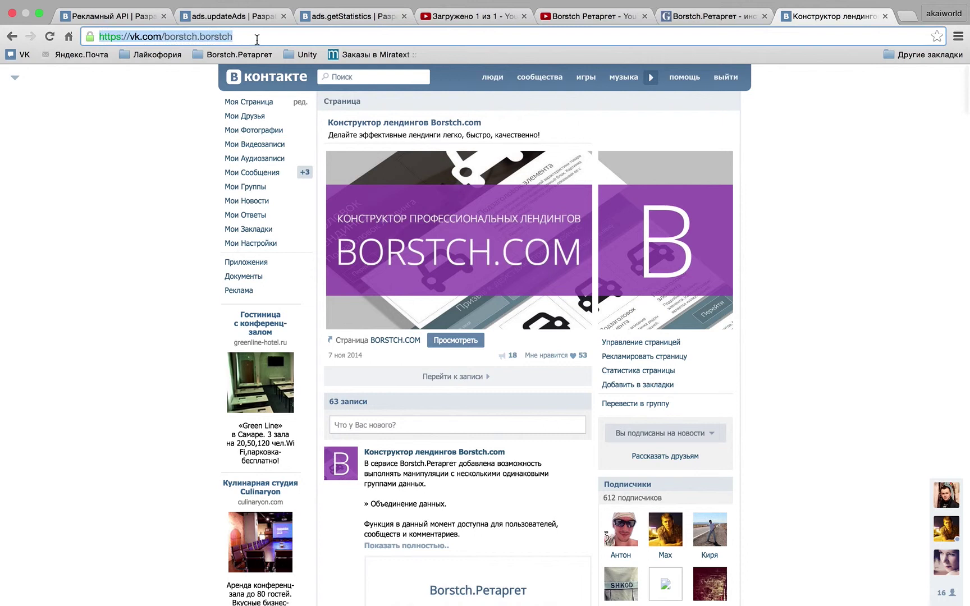
key(ctrl+shift+Tab)
click(421, 212)
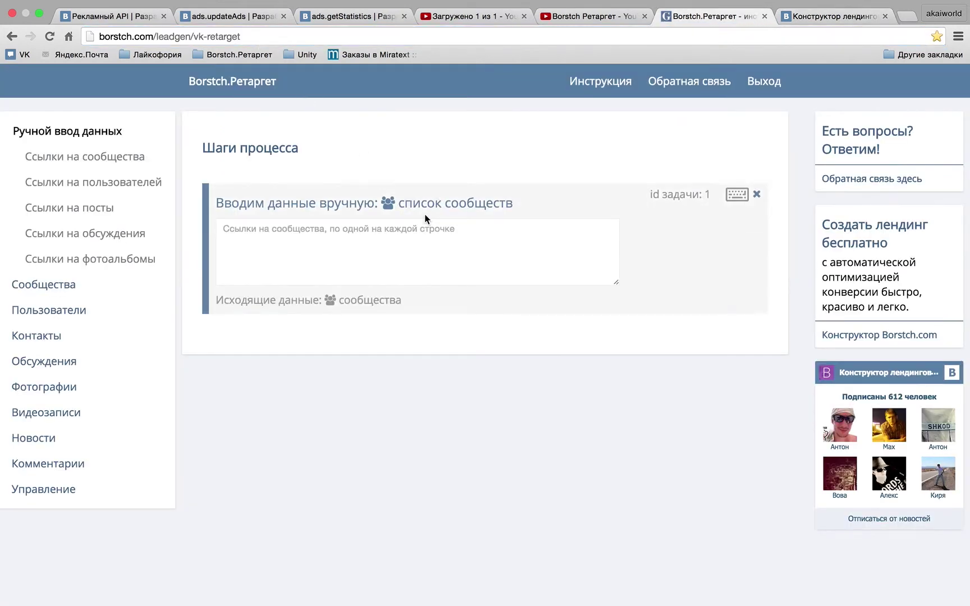
key(super+v)
key(Return)
key(ctrl+Tab)
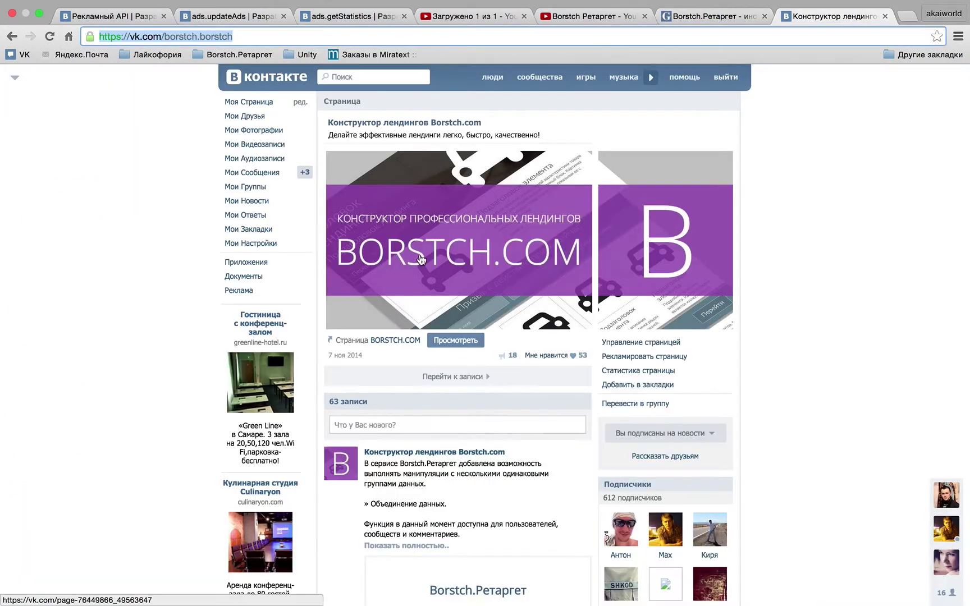
click(274, 188)
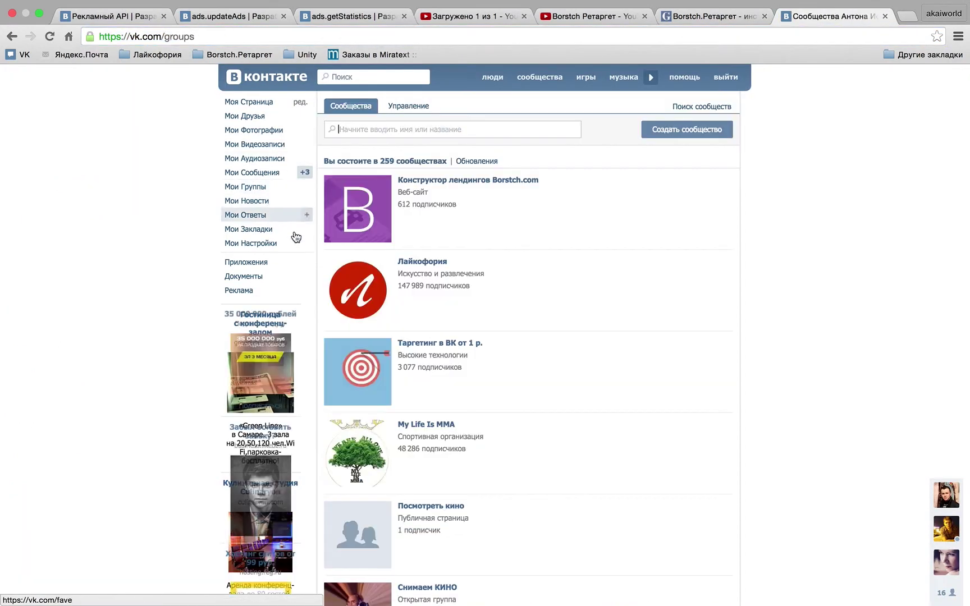
super+click(370, 299)
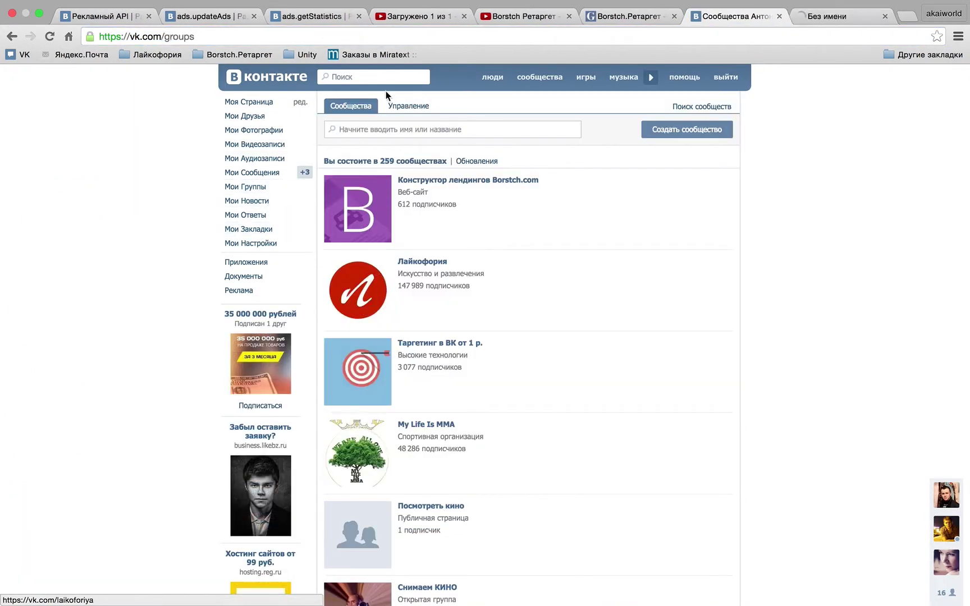
key(ctrl+Tab)
click(405, 36)
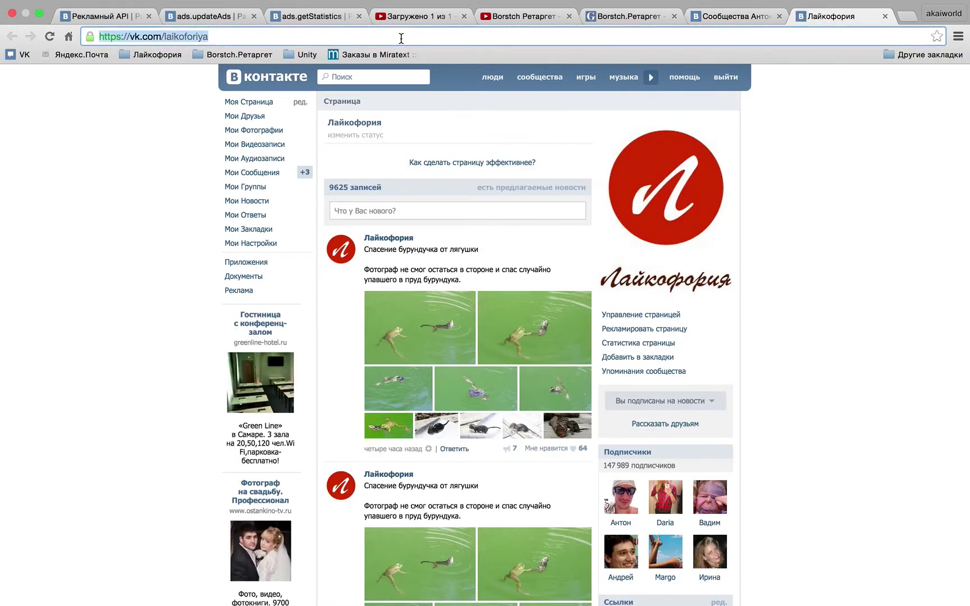
key(ctrl+c)
key(ctrl+shift+Tab)
key(ctrl+shift+Tab)
key(ctrl+v)
key(ctrl+Tab)
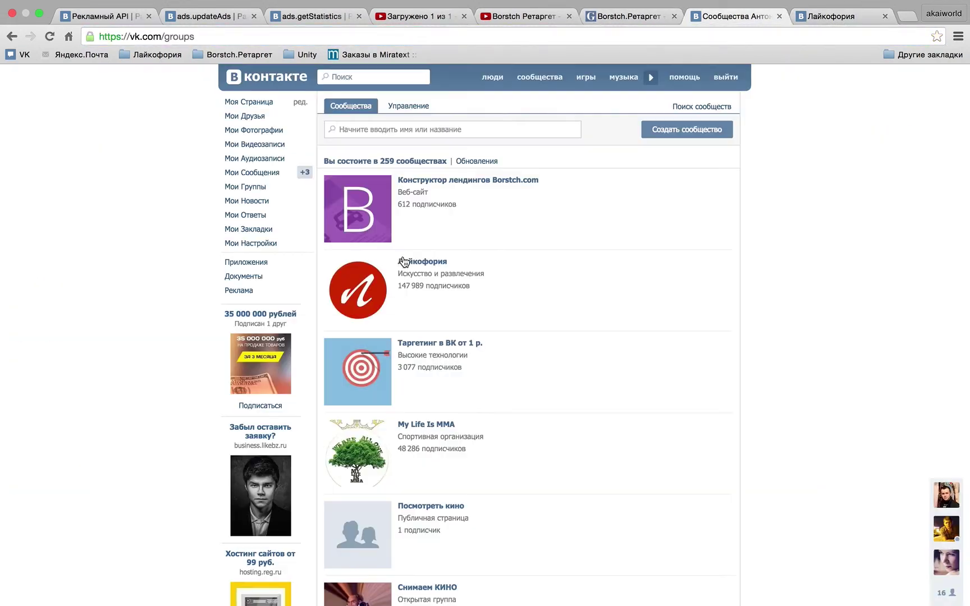
scroll(305, 415, down, 5)
scroll(306, 414, down, 2)
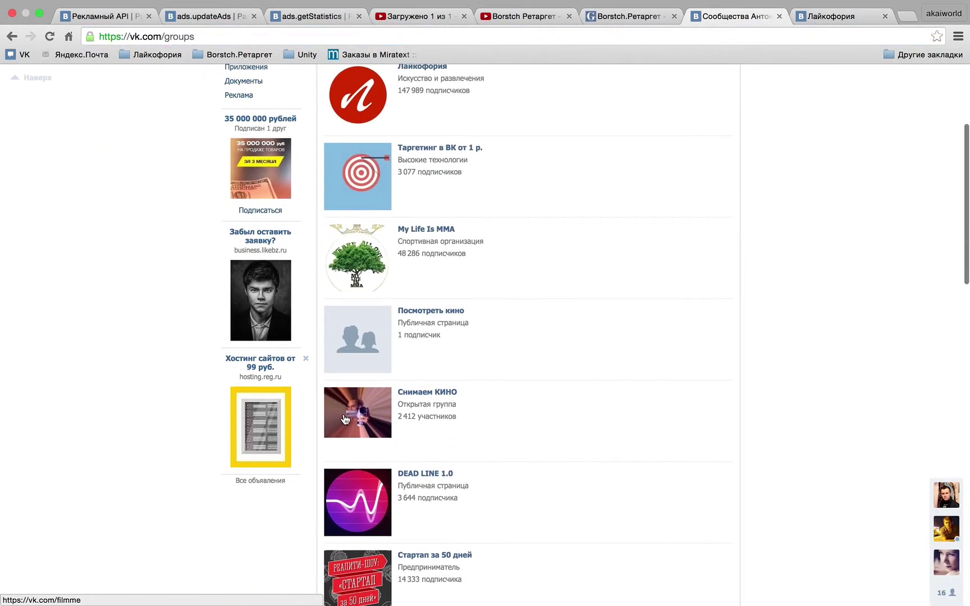
click(365, 413)
click(308, 34)
key(ctrl+c)
key(ctrl+shift+Tab)
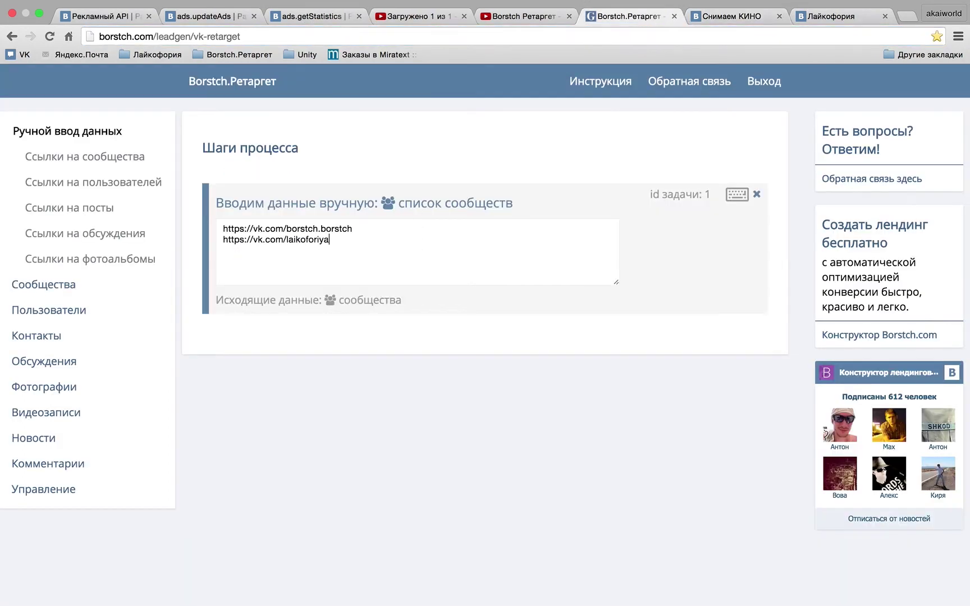
key(Return)
key(ctrl+v)
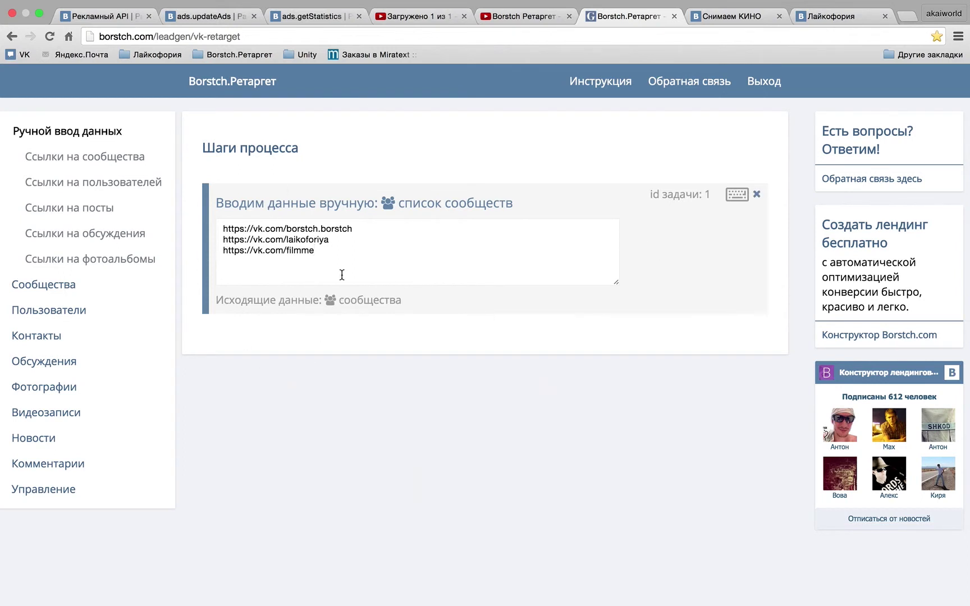
- Run the process containing the manually entered community list
click(284, 391)
click(370, 265)
drag(211, 299, 422, 298)
click(422, 298)
click(119, 487)
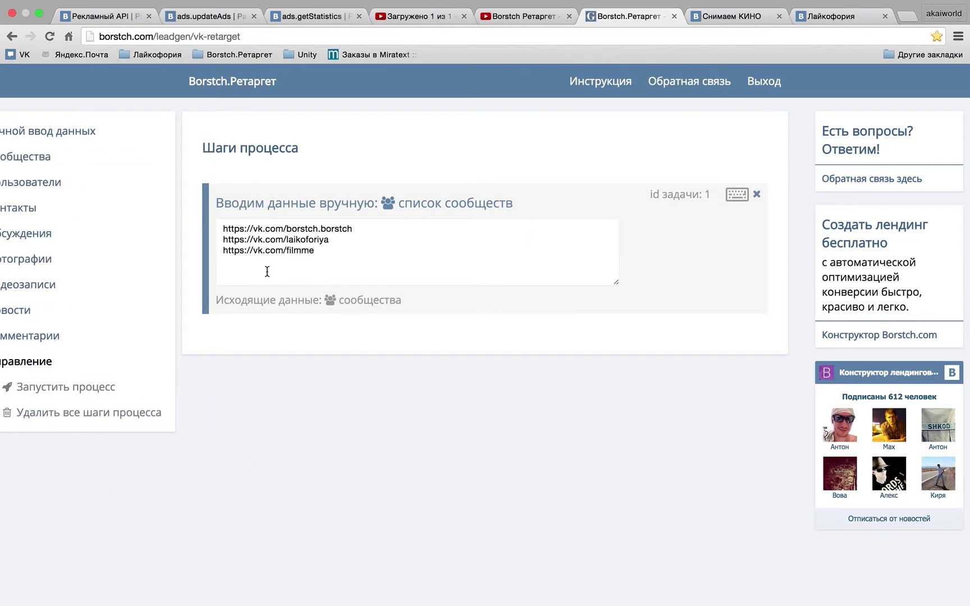
click(102, 387)
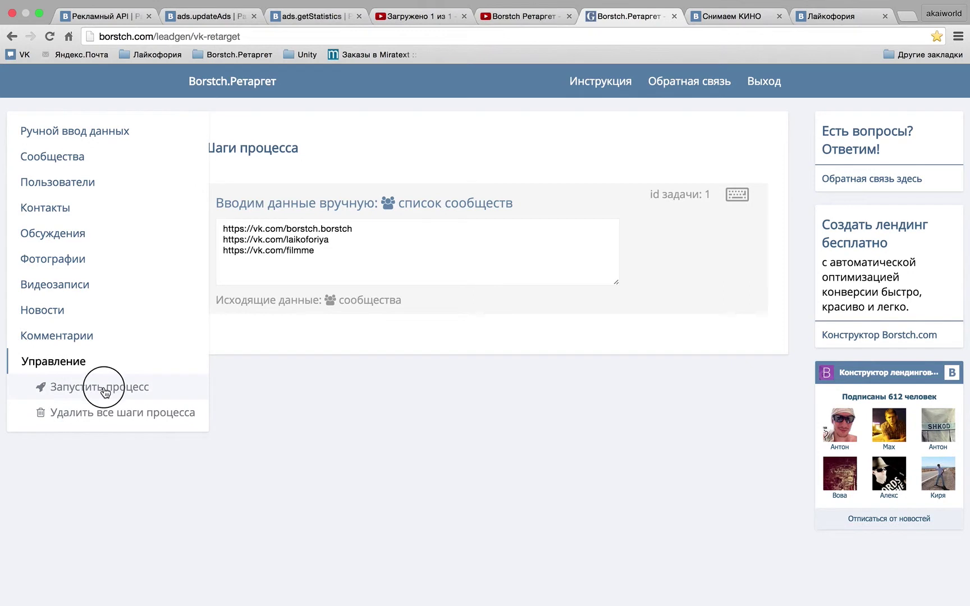
- View the resulting communities as links, as IDs one per line, and as comma-separated IDs
drag(215, 431, 379, 431)
click(379, 430)
click(307, 462)
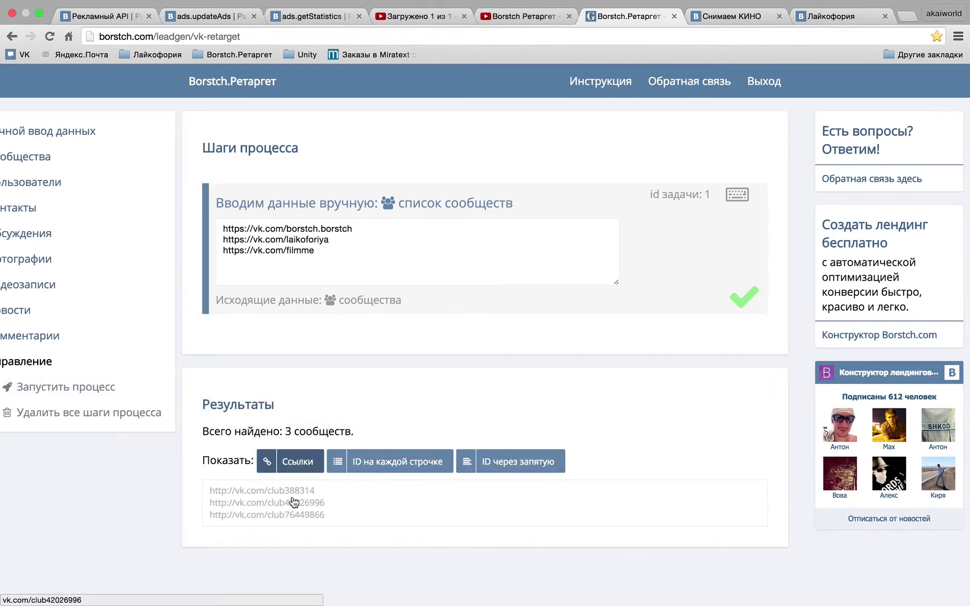
click(404, 463)
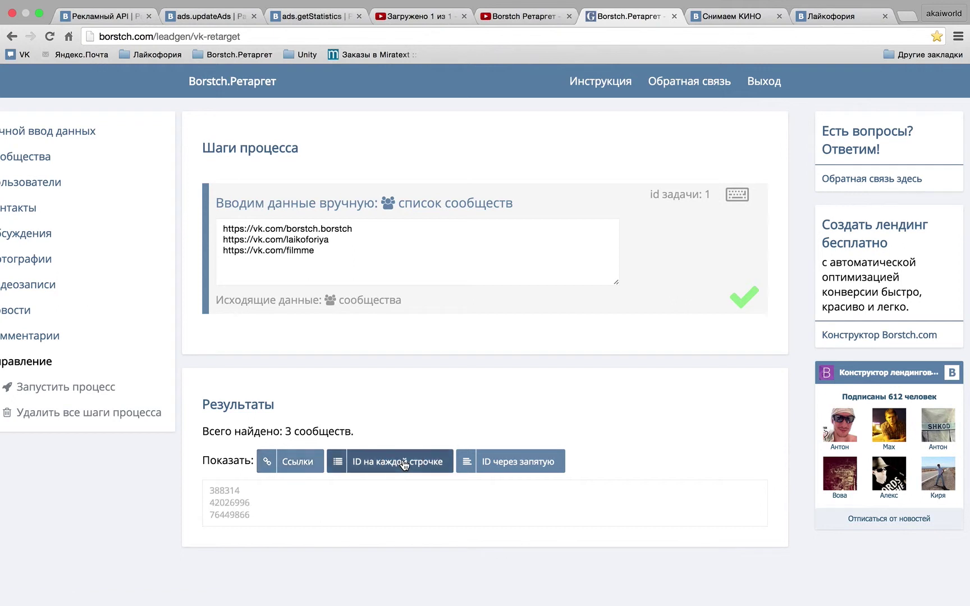
click(497, 467)
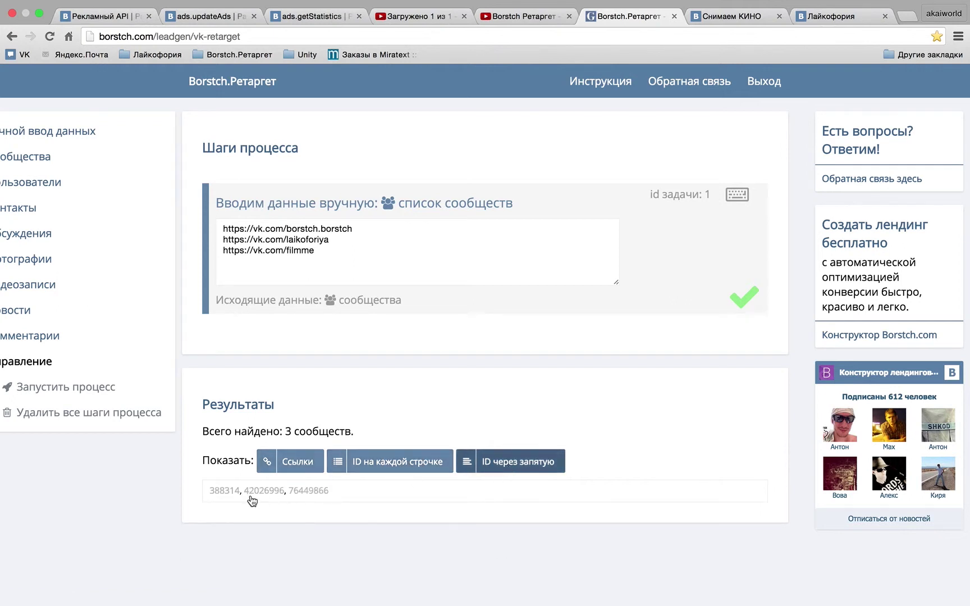
- Add the Новости сообществ step to the process and open its settings at the phrase filter
mouse_move(102, 227)
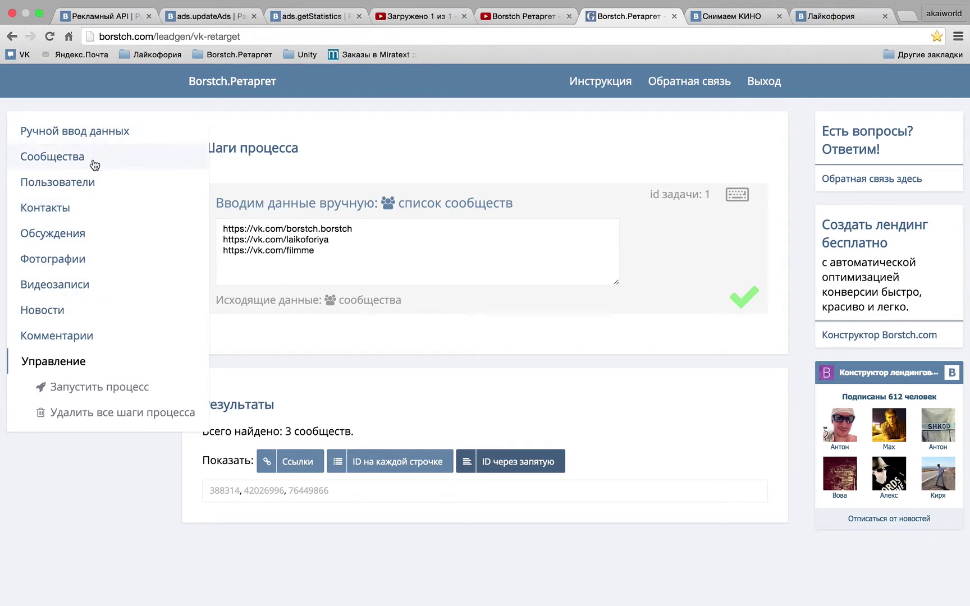
click(66, 310)
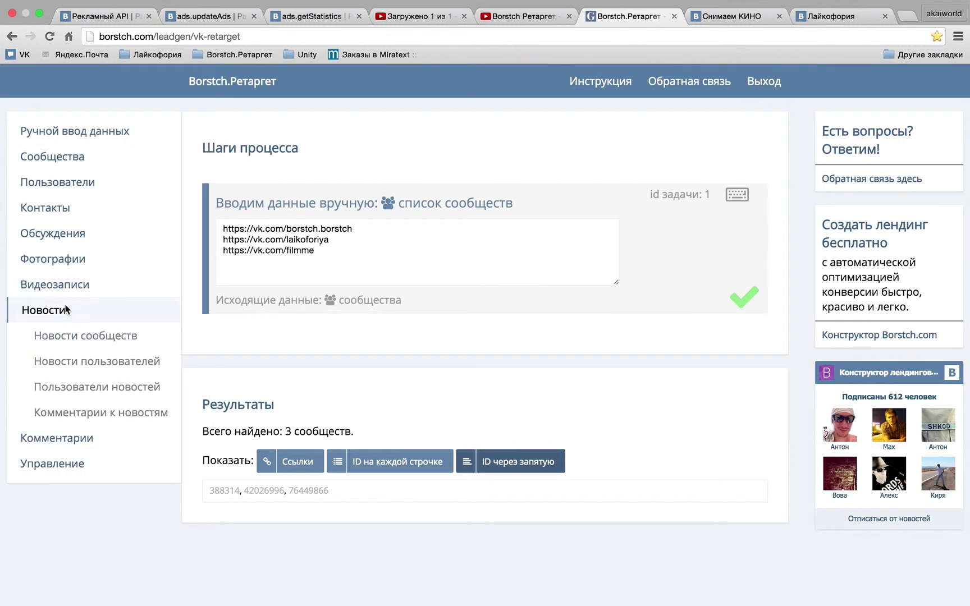
click(70, 337)
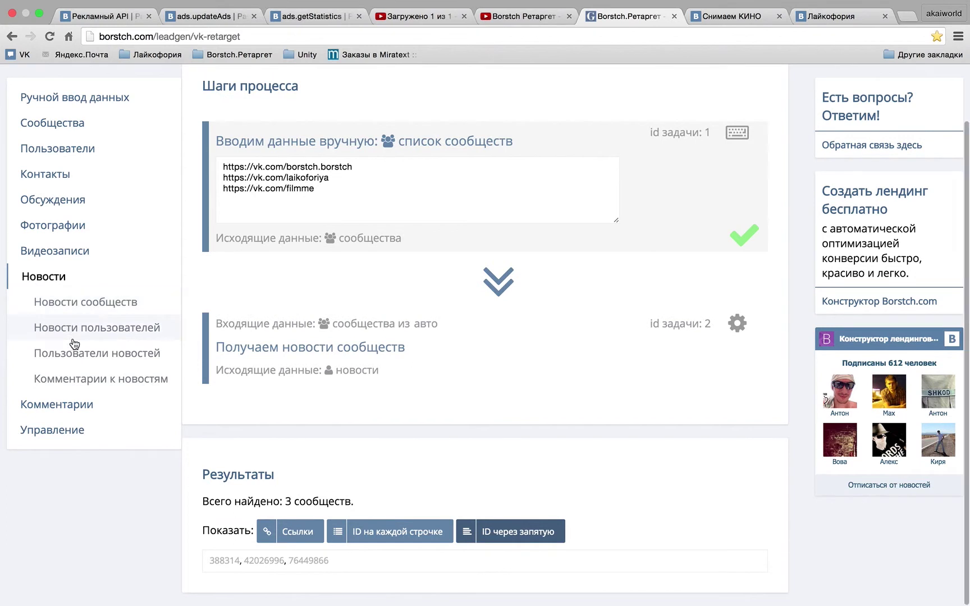
click(737, 321)
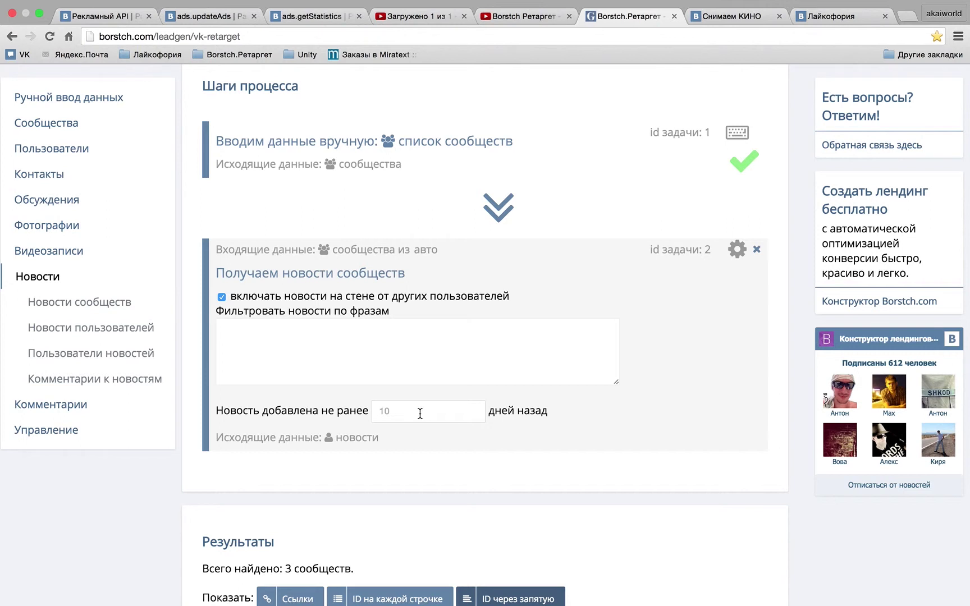
click(414, 357)
- Check the open community pages and try excluding other users' wall posts from the collected community news
key(ctrl+Tab)
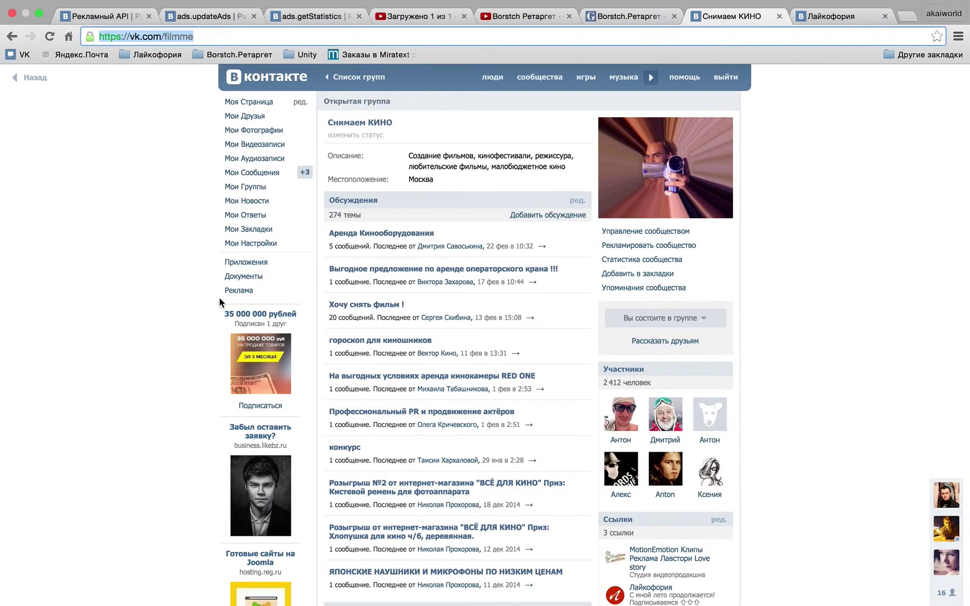
key(ctrl+Tab)
key(ctrl+shift+Tab)
key(ctrl+shift+Tab)
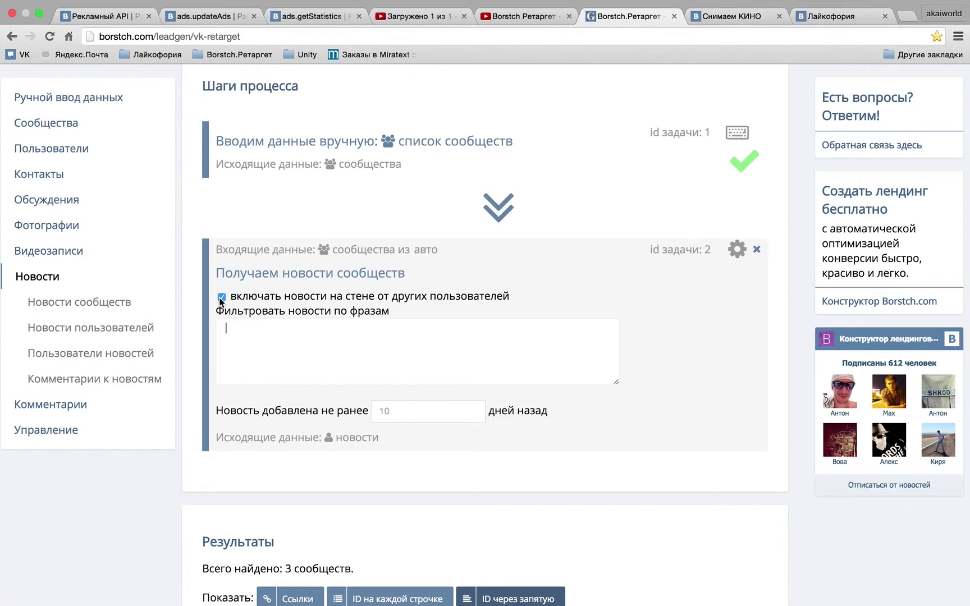
click(222, 298)
click(221, 297)
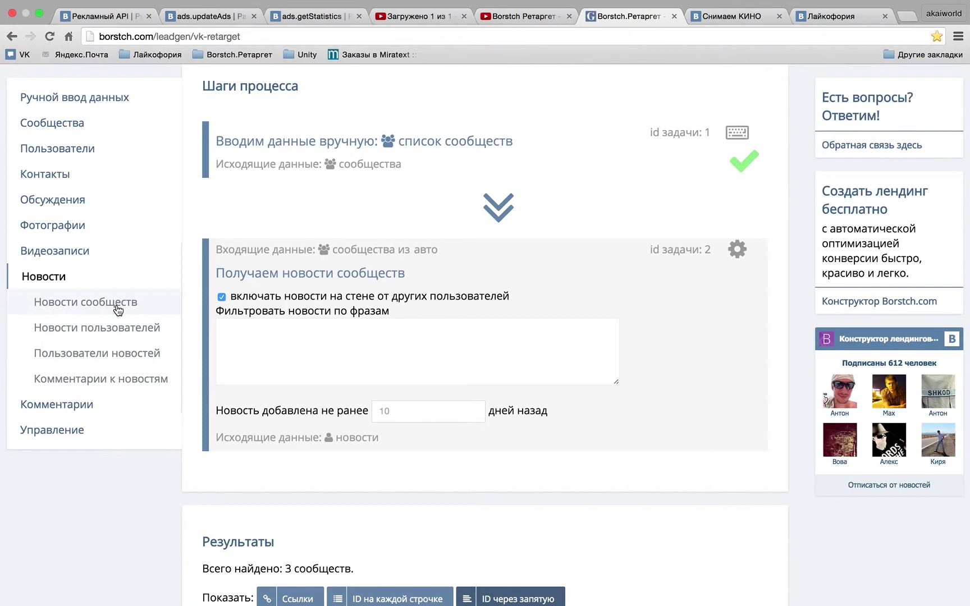
- Add the Комментарии к новостям step to the process and open its comment age limit for editing
click(114, 382)
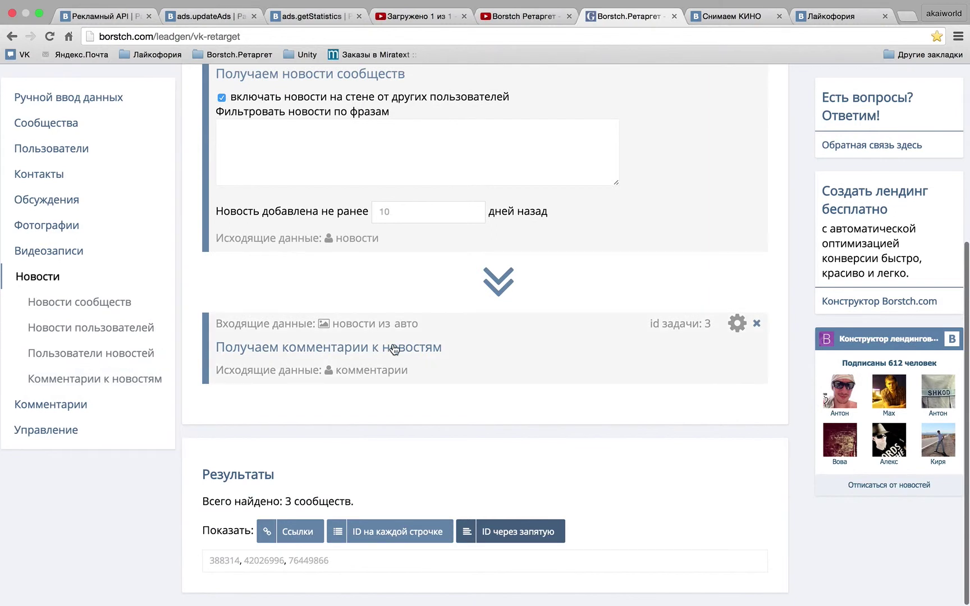
click(387, 354)
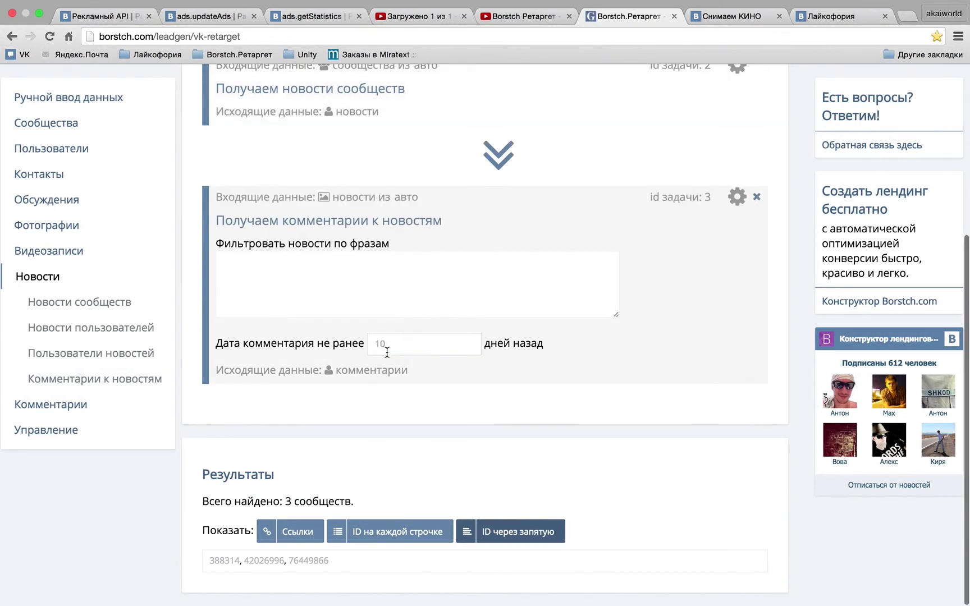
click(423, 347)
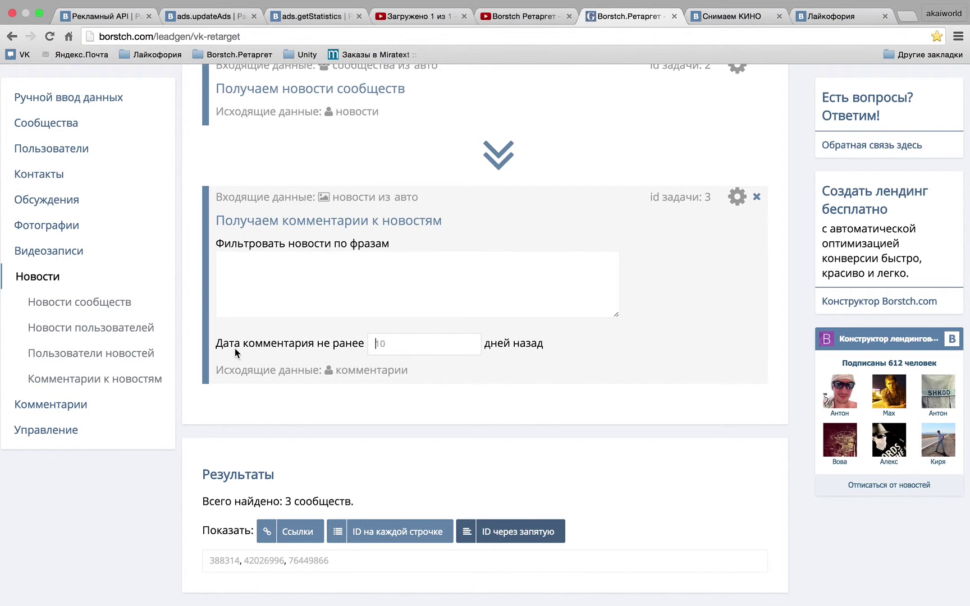
- Limit the collected news comments to those no older than 1 day
text(1)
- Try filtering the news comments by the phrases цена, доставка and стоимость, and clear the filter
click(281, 268)
text(цена)
key(Return)
text(доставка)
key(Return)
text(стои)
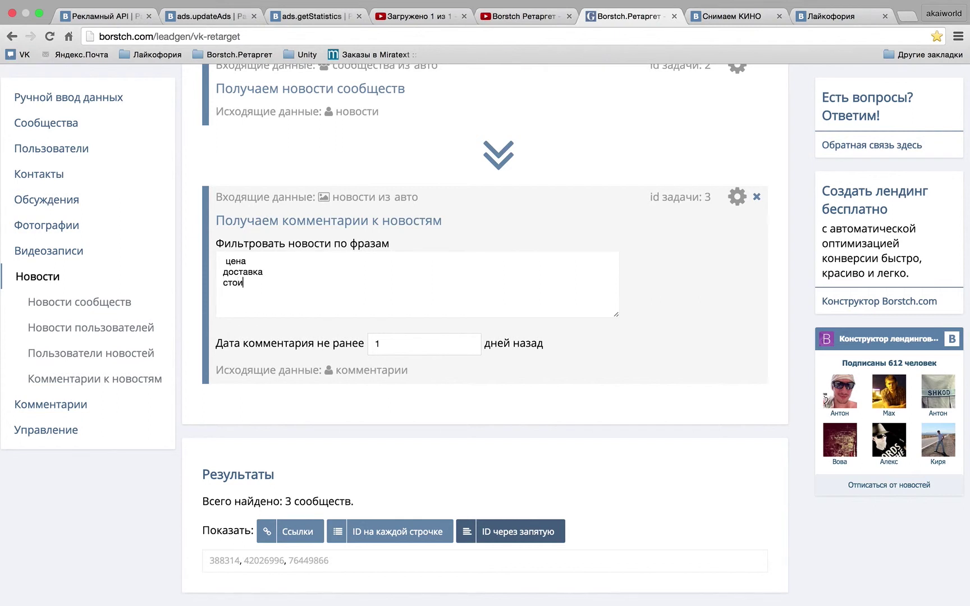
text(мость)
key(super+a)
key(BackSpace)
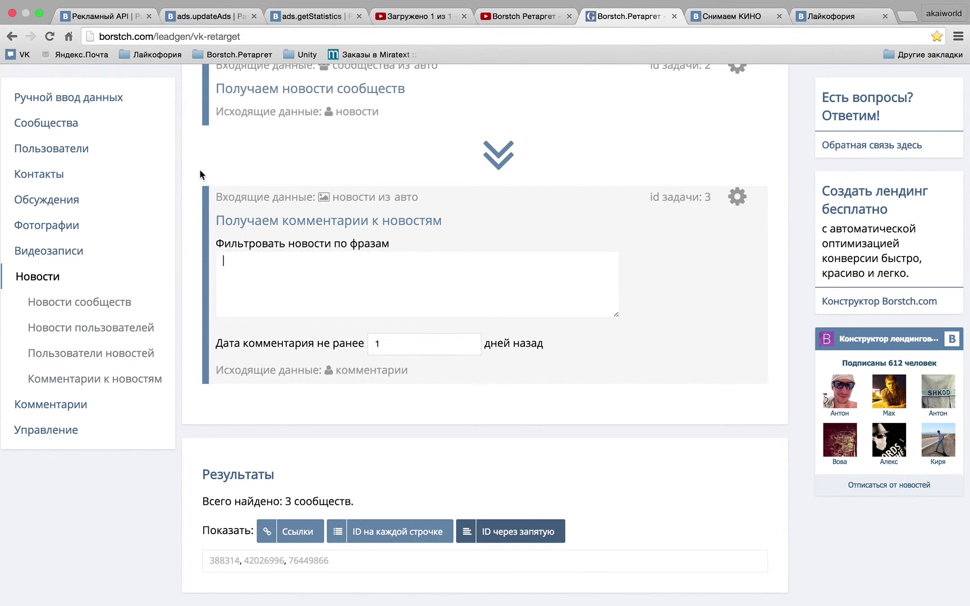
- View the community list entered in task 1 and set the community news step's input source to task 1
scroll(200, 174, up, 1)
scroll(199, 169, up, 5)
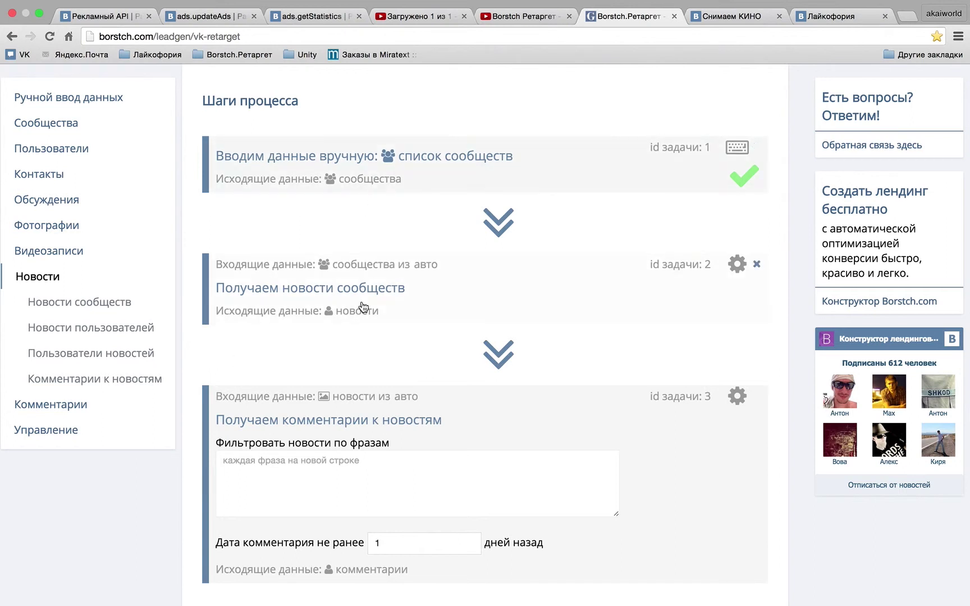
click(461, 173)
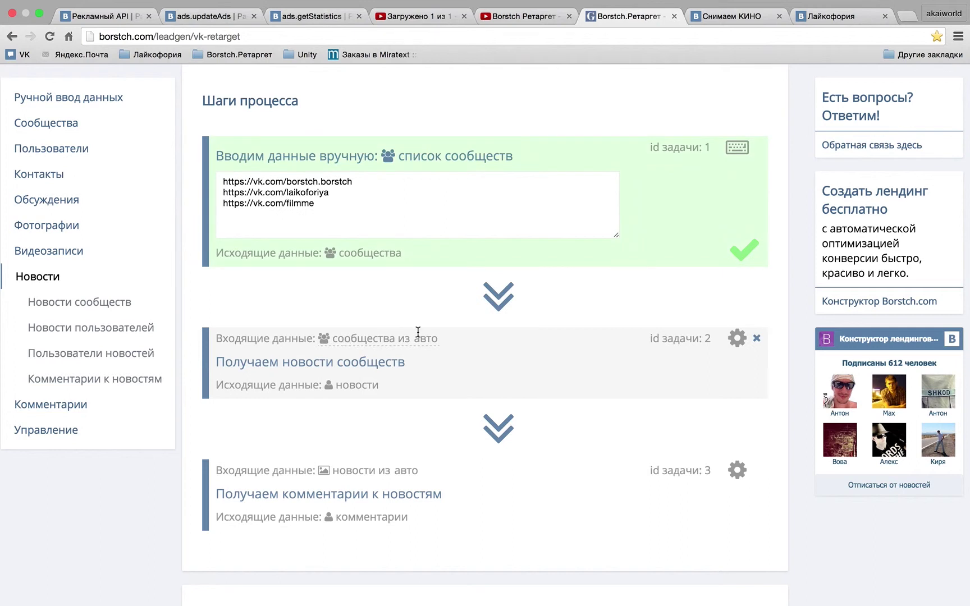
click(437, 331)
double_click(433, 338)
text(1)
click(455, 340)
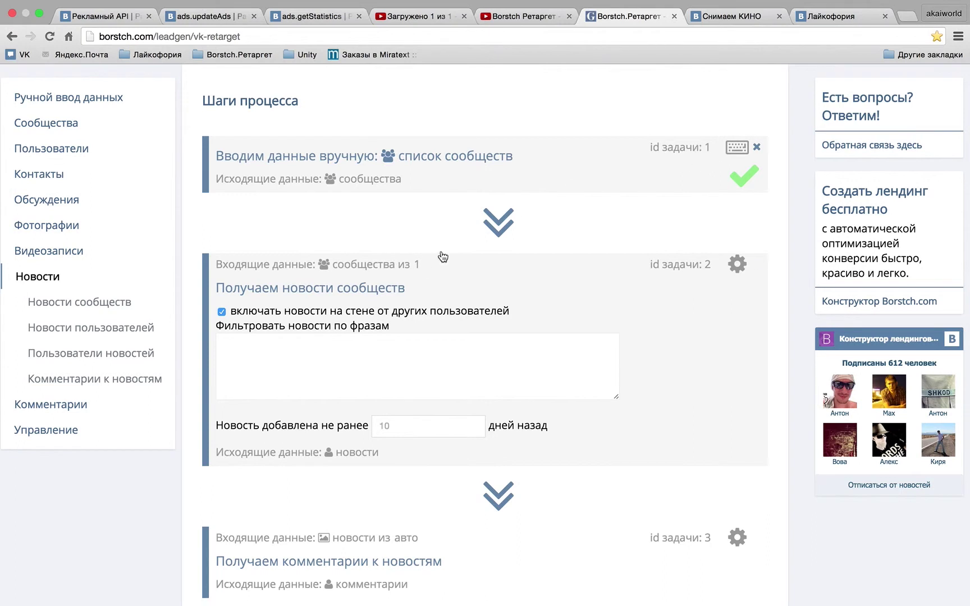
- Try the value 1вцымум as the community news step's input source, and clear it to restore авто
click(417, 264)
text(123)
key(BackSpace)
key(BackSpace)
text(вцымум)
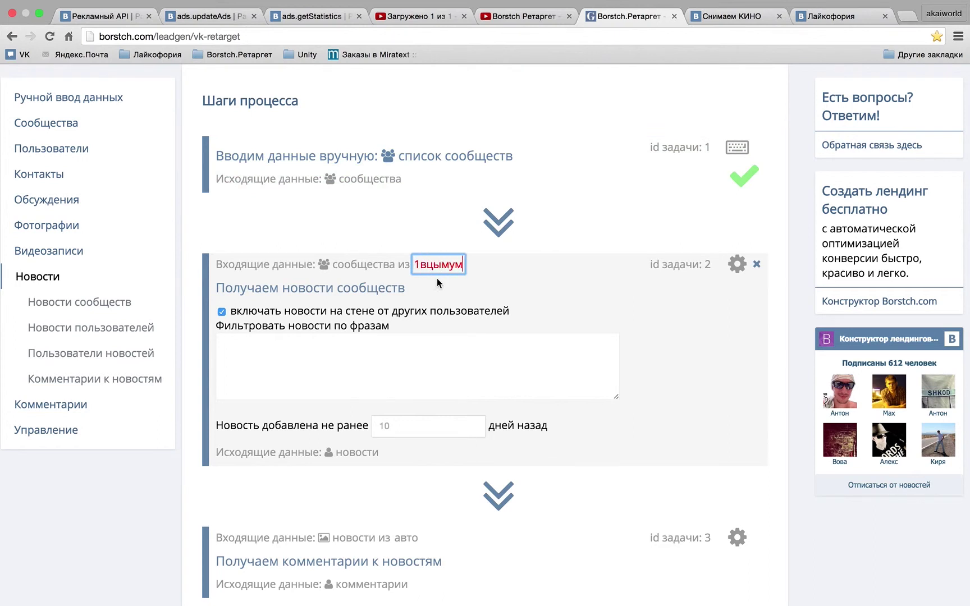
triple_click(559, 298)
double_click(451, 269)
key(BackSpace)
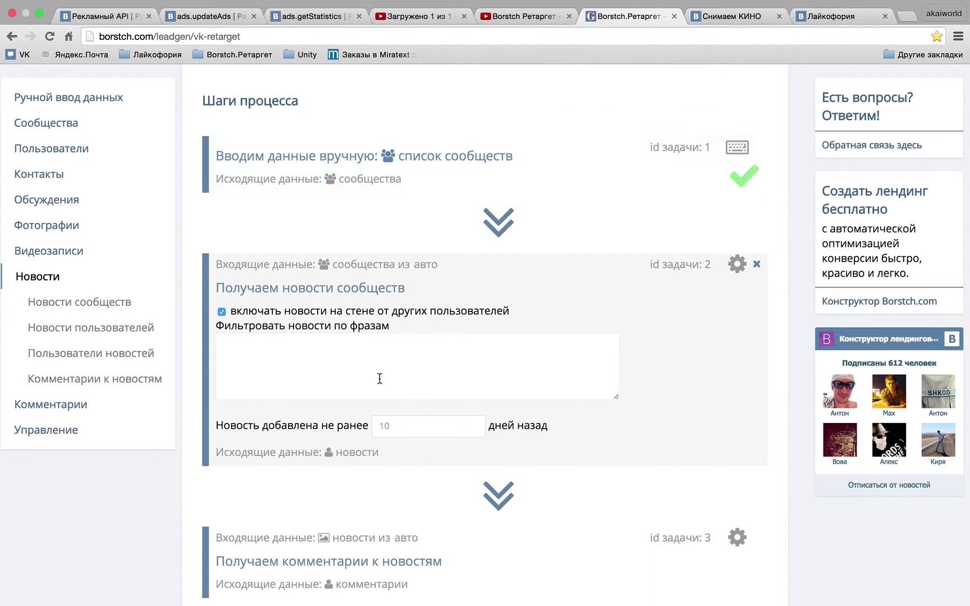
- Set the input source of the news comments step to task 2
scroll(314, 564, down, 4)
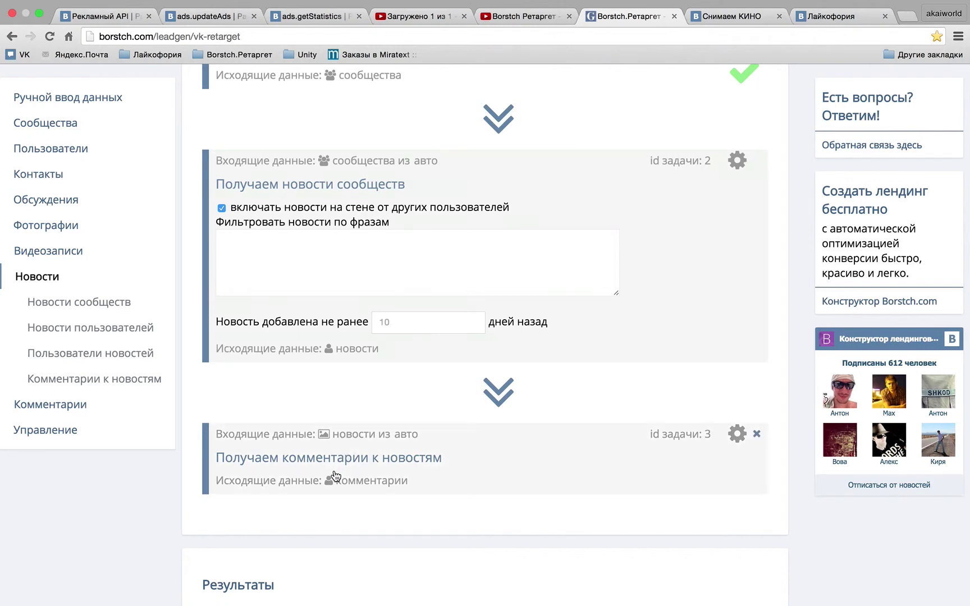
mouse_move(359, 438)
click(413, 436)
text(2)
click(568, 446)
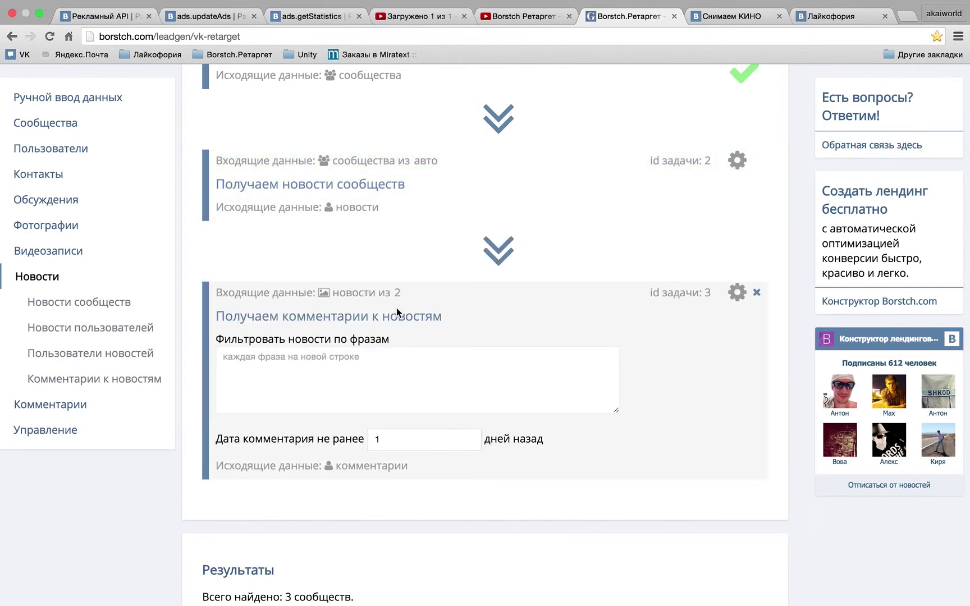
- Try task 1 as the input source of the news comments step, and return the source to авто
click(398, 292)
text(1)
click(184, 331)
scroll(185, 331, up, 3)
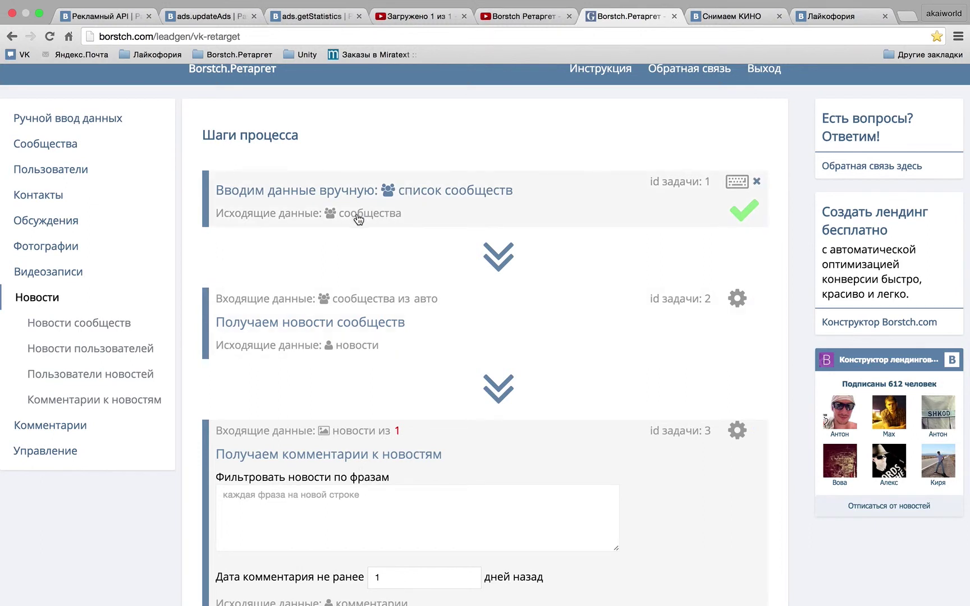
click(399, 431)
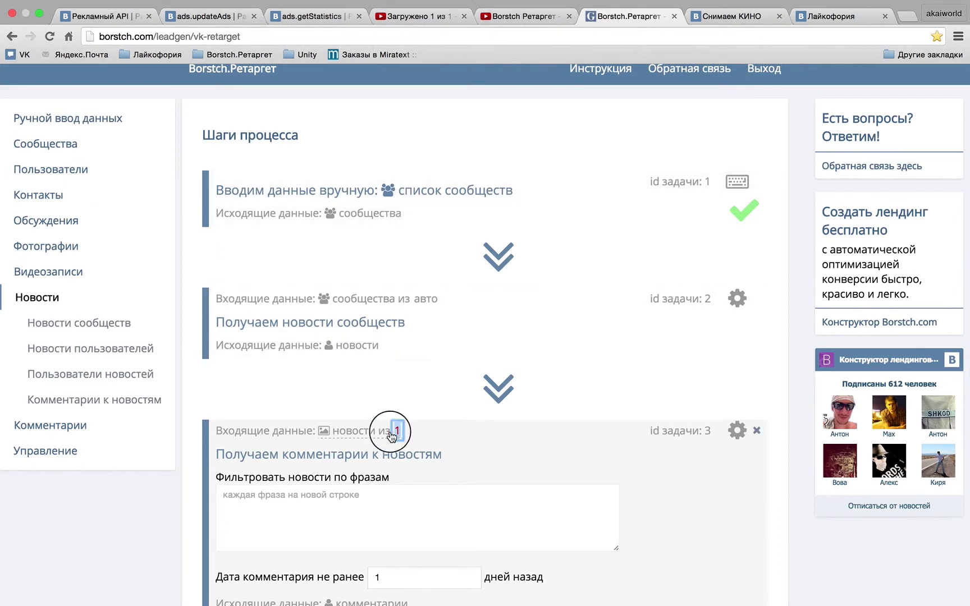
text(2)
key(Return)
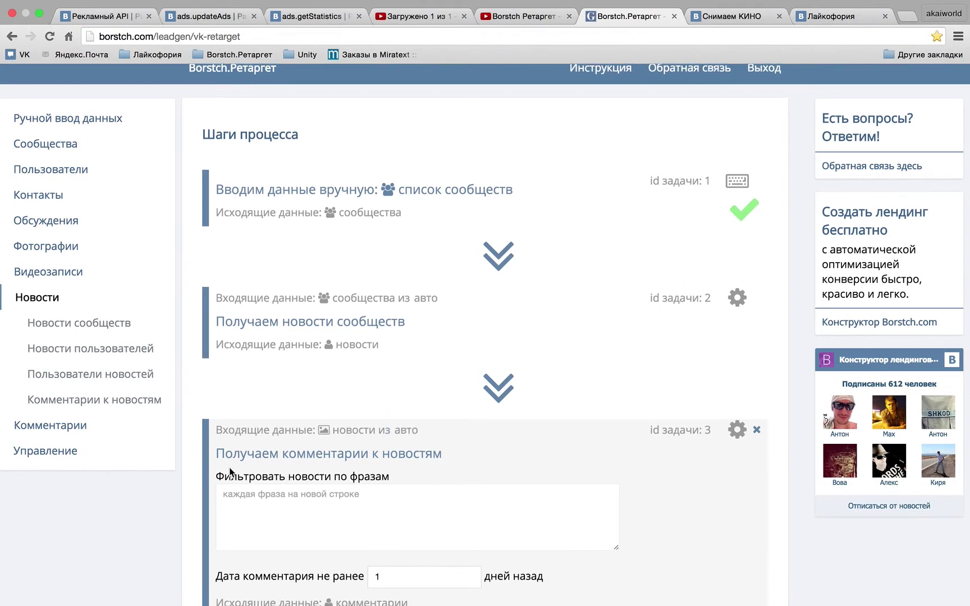
- Add the Видеозаписи сообществ and Комментарии к видеозаписям steps to the process
scroll(229, 471, down, 3)
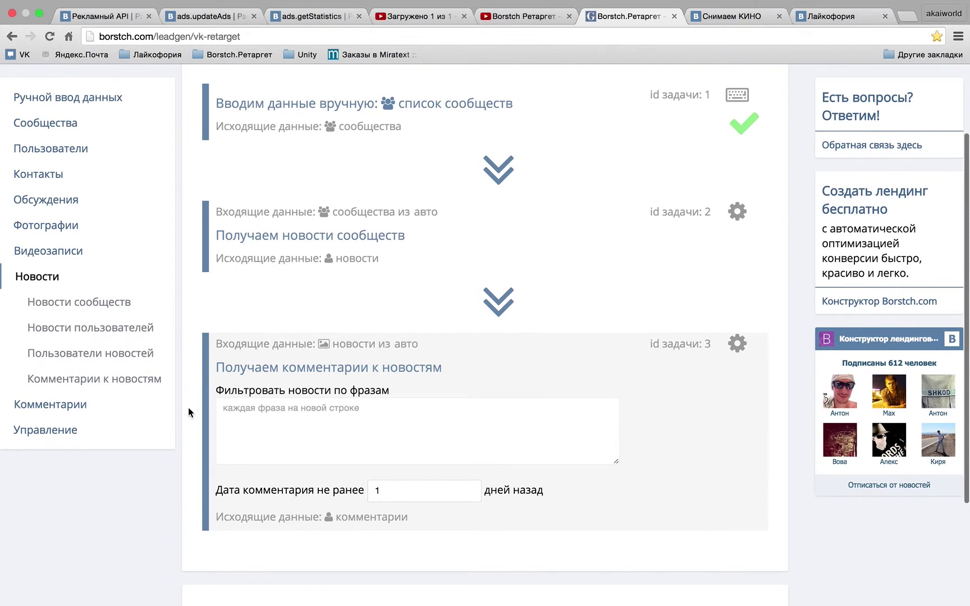
mouse_move(81, 255)
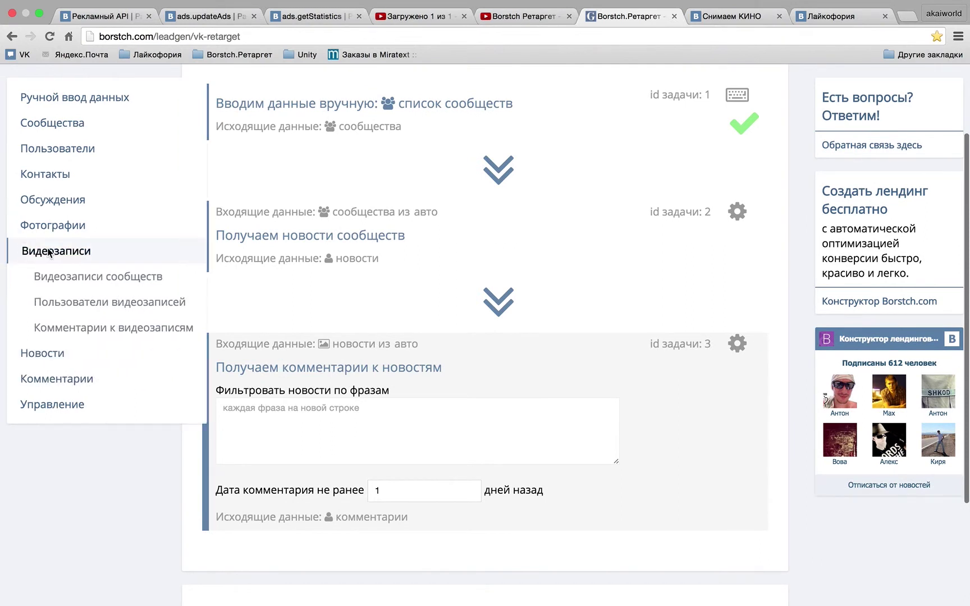
click(163, 277)
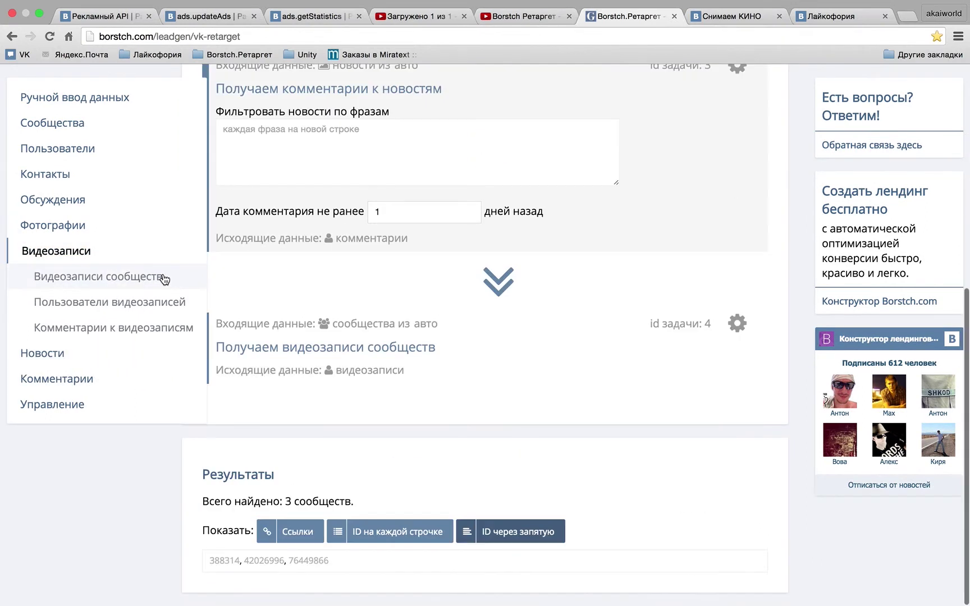
click(132, 328)
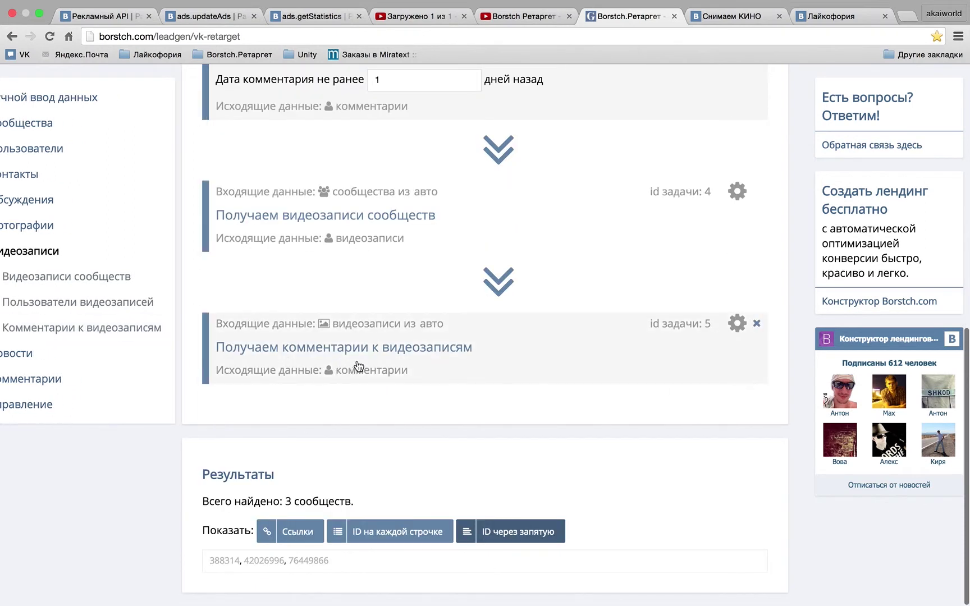
mouse_move(682, 5)
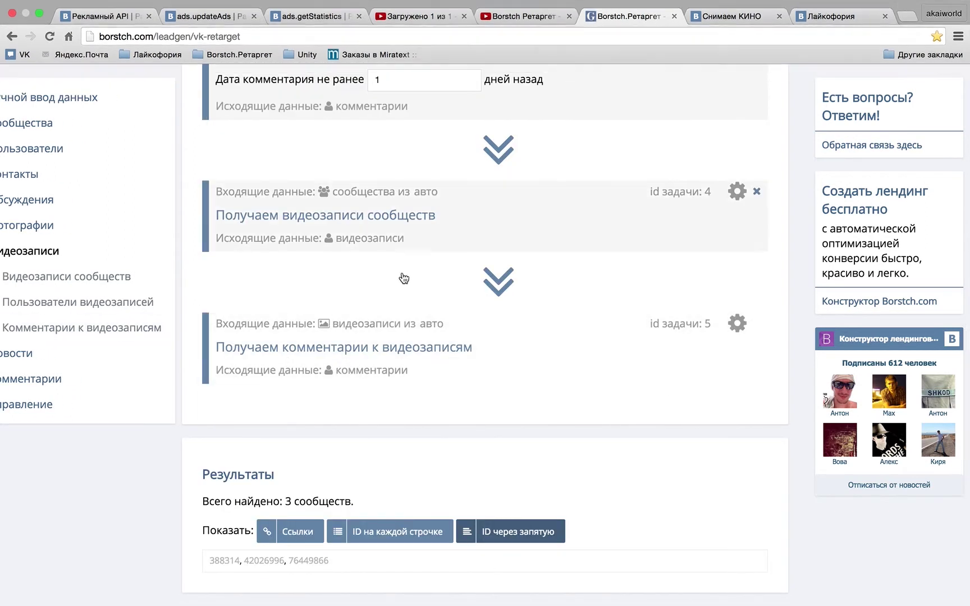
scroll(334, 288, up, 2)
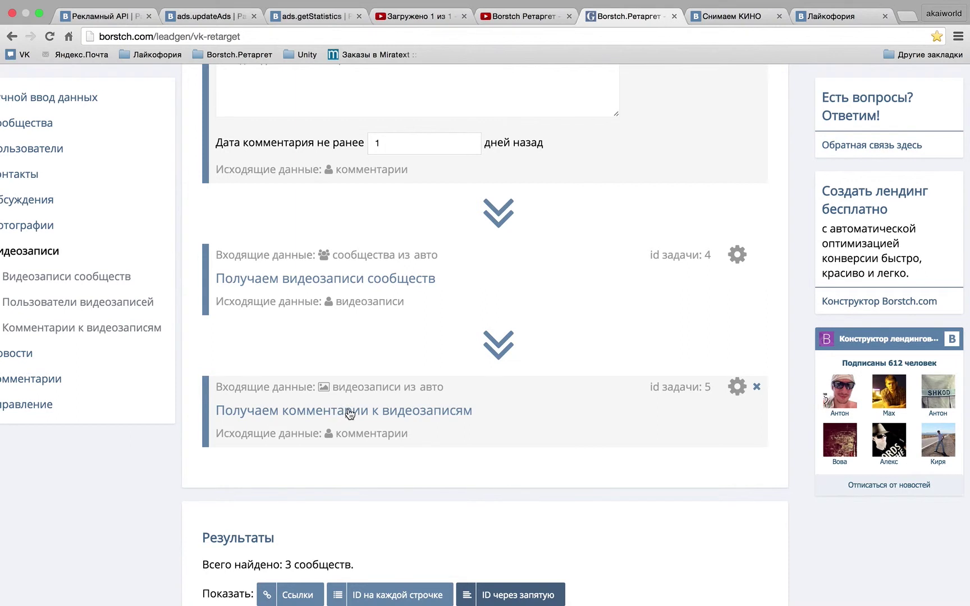
mouse_move(354, 396)
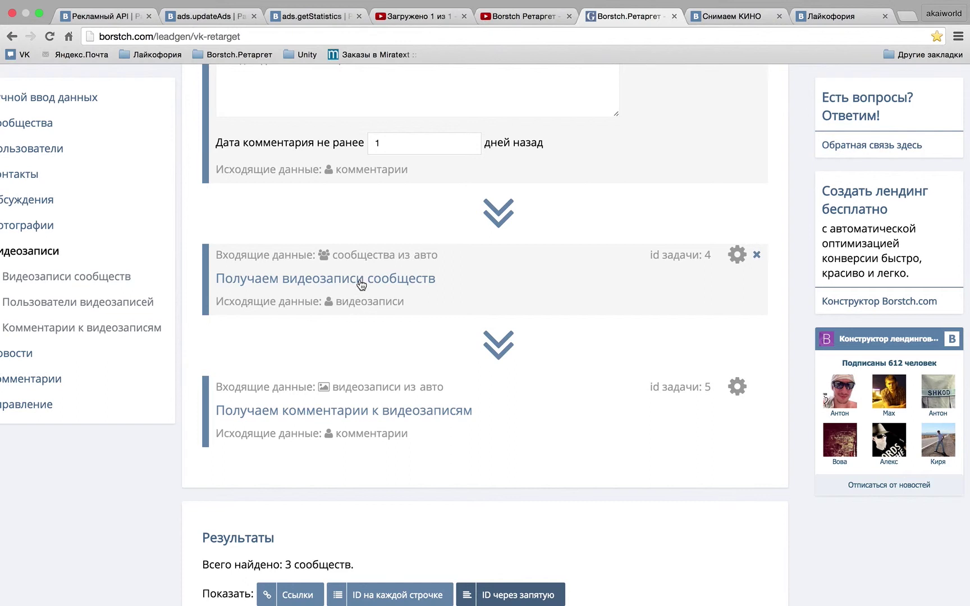
- Open the community videos step's settings and set its input source to task 1
click(361, 261)
scroll(359, 258, up, 5)
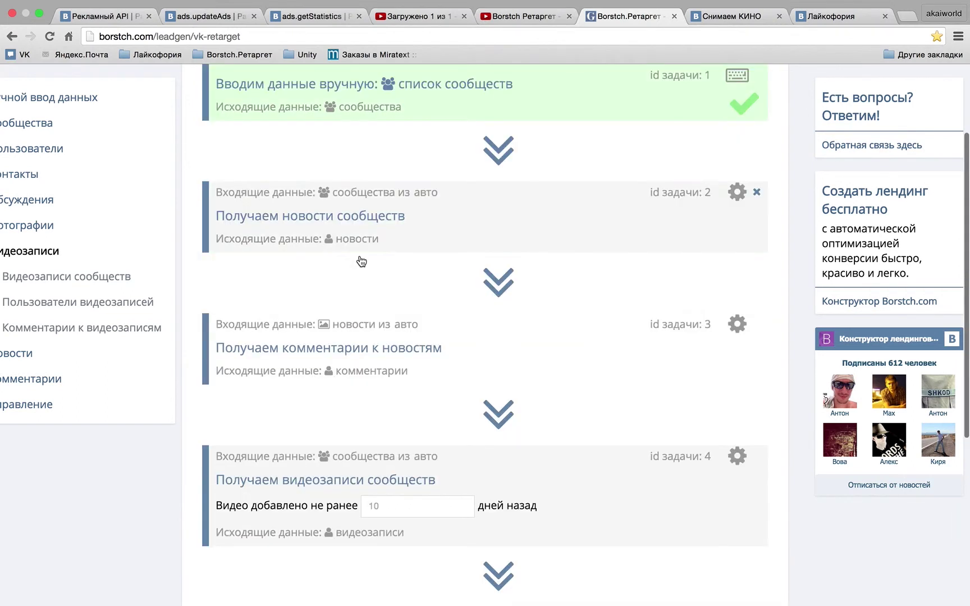
scroll(408, 99, up, 1)
scroll(407, 99, down, 4)
scroll(375, 174, up, 3)
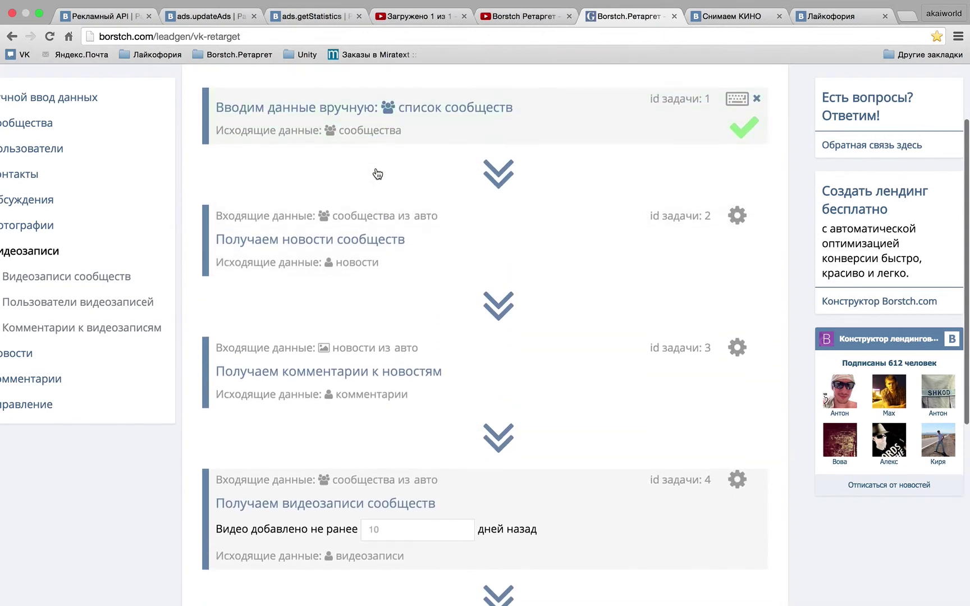
scroll(332, 511, down, 4)
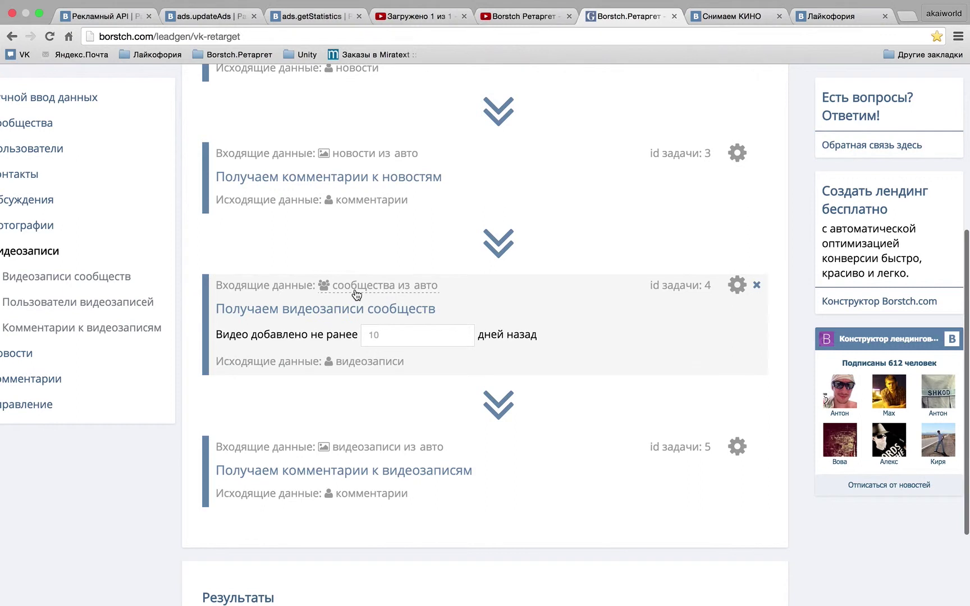
click(424, 285)
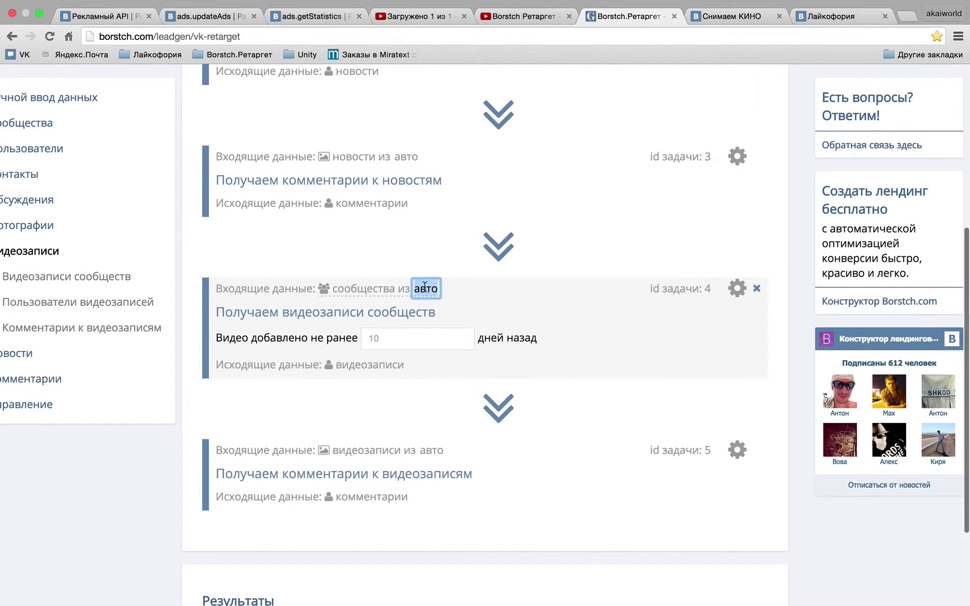
scroll(425, 288, up, 4)
text(1)
click(481, 527)
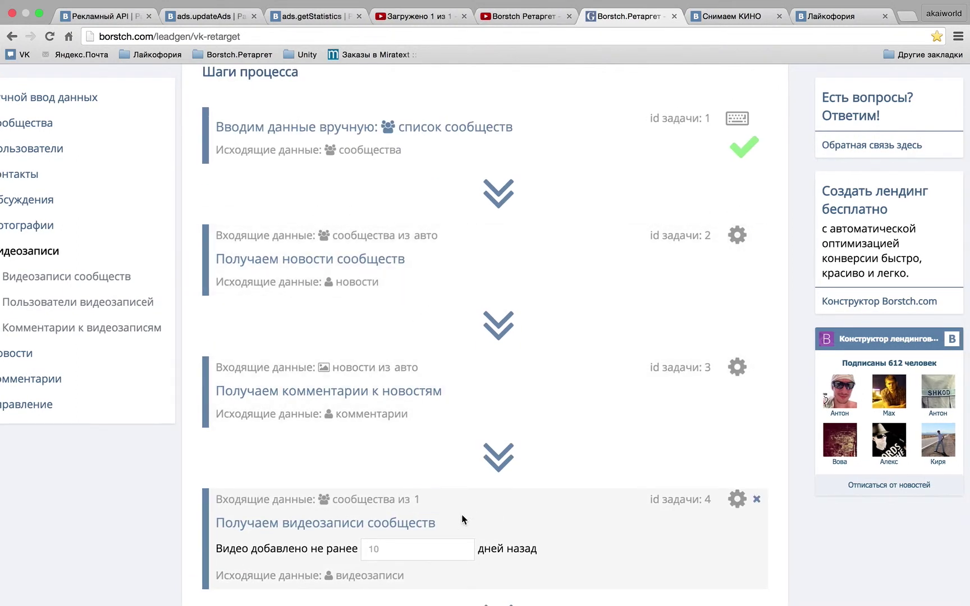
- Restore авто as the input source of the community videos step
click(420, 505)
key(BackSpace)
text(авто)
click(501, 517)
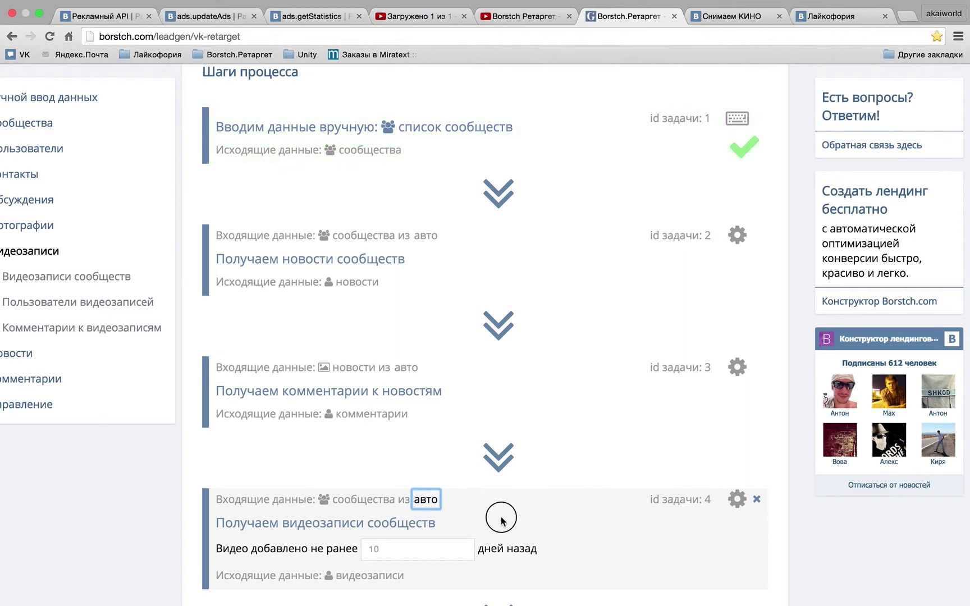
- Open the video comments step's settings and limit the comments to those no older than 1 day
scroll(314, 549, down, 3)
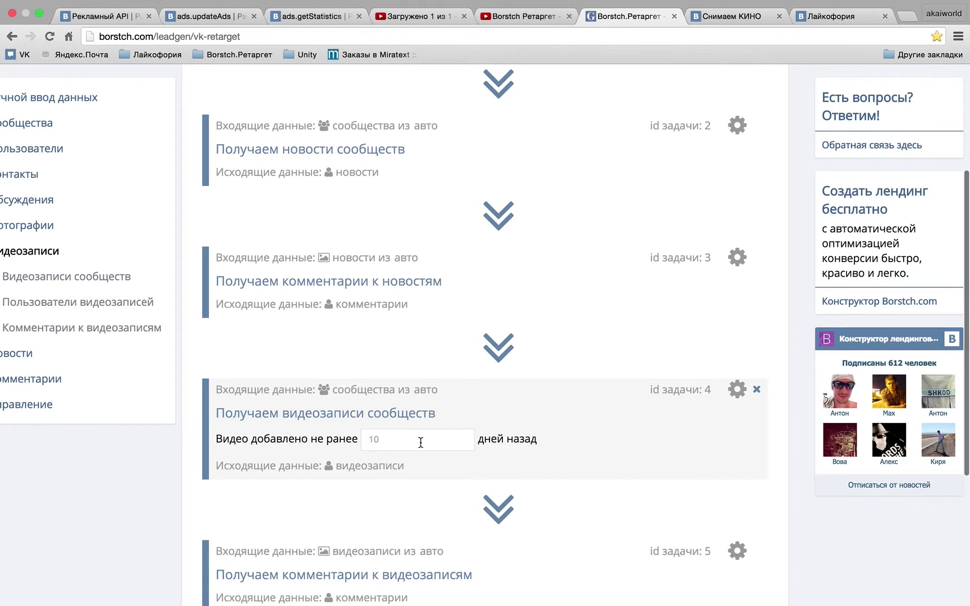
scroll(420, 442, down, 3)
click(420, 454)
click(425, 545)
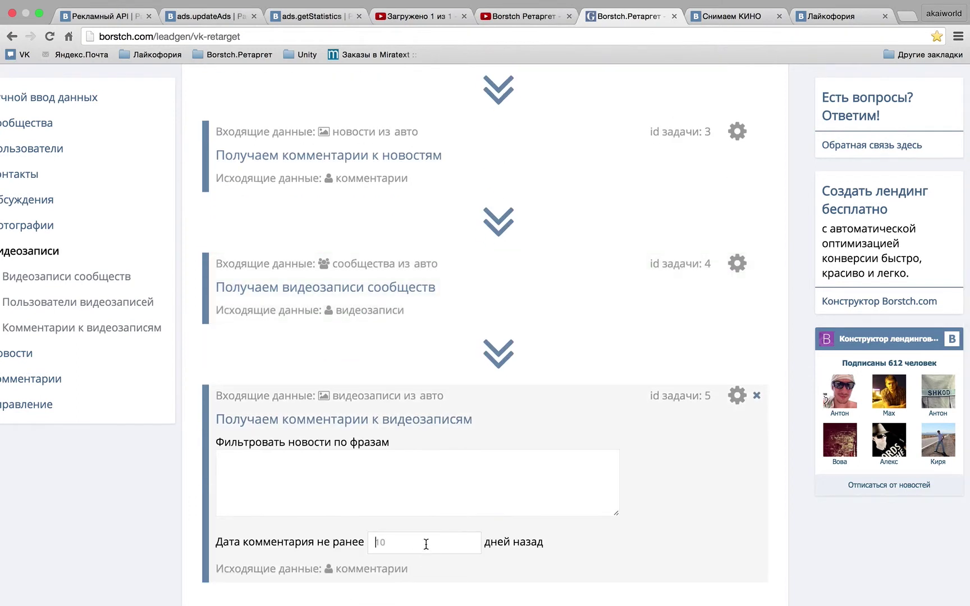
click(521, 425)
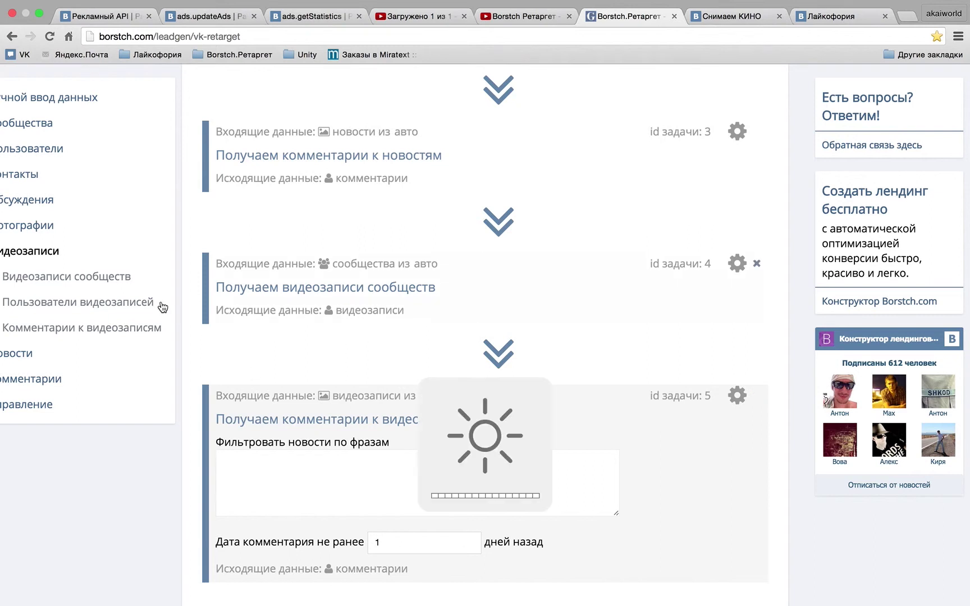
- Add the Фотоальбомы сообществ, Фотографии фотоальбомов and Комментарии к фотографиям steps to the process
mouse_move(126, 277)
click(95, 225)
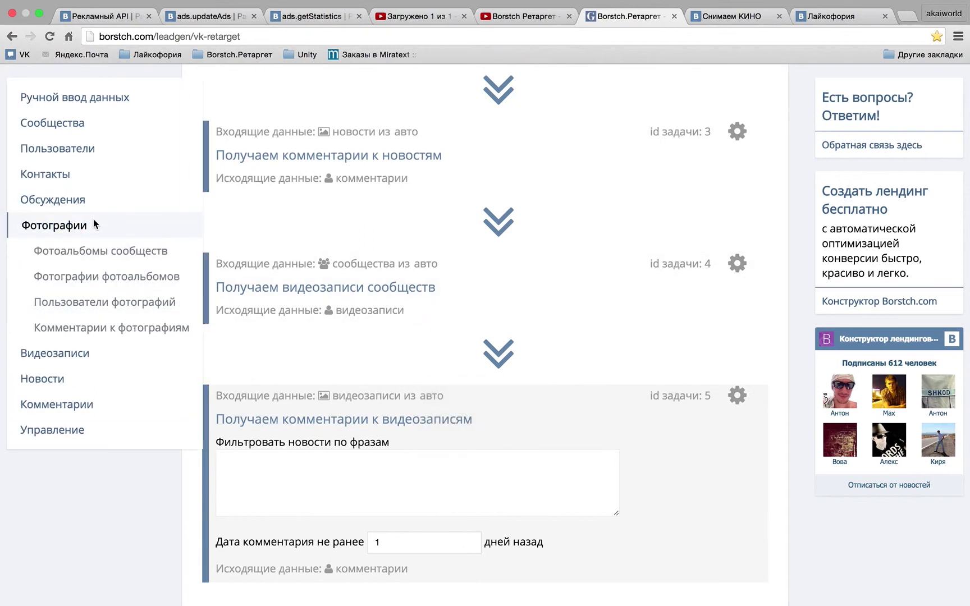
click(101, 253)
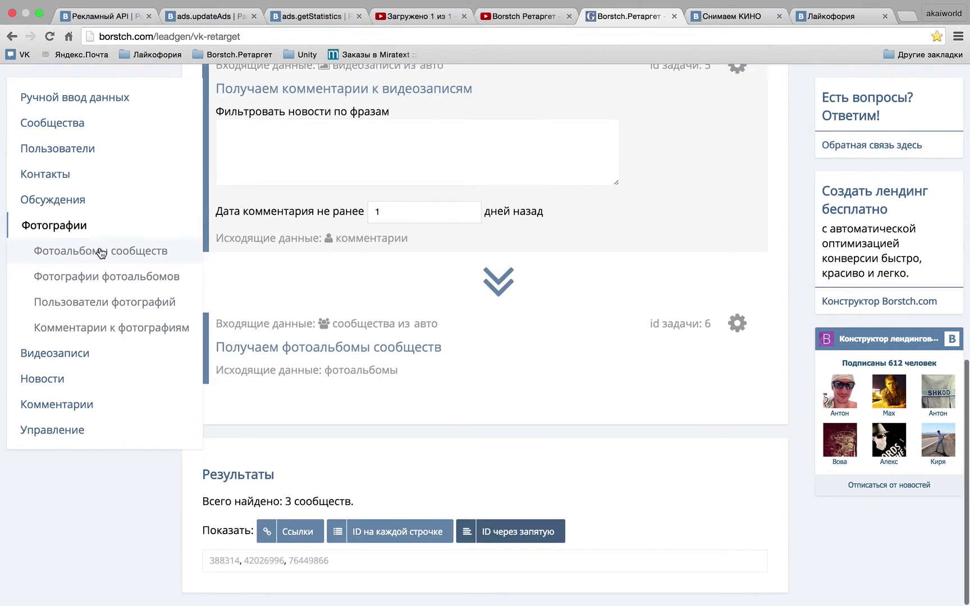
click(137, 279)
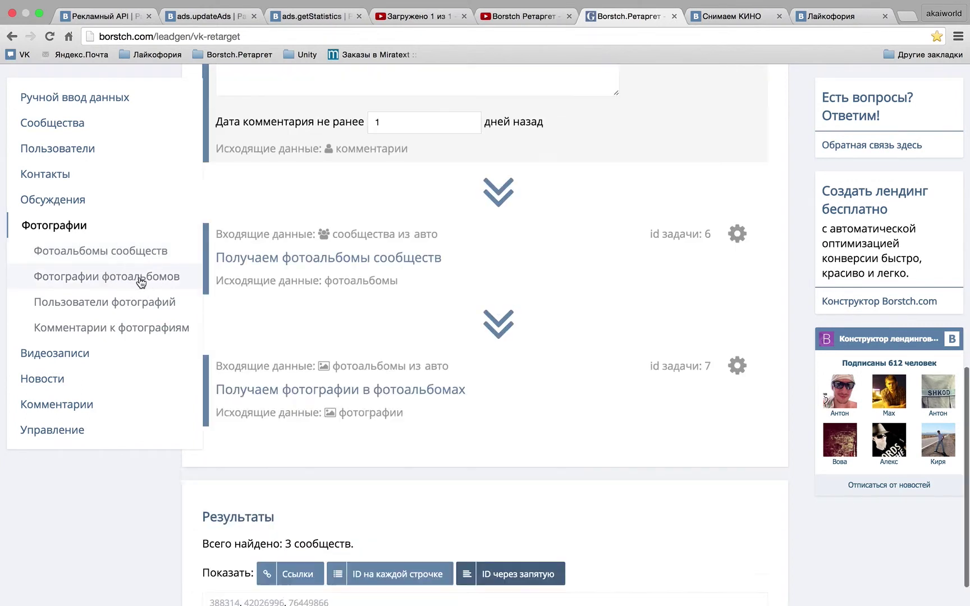
click(127, 330)
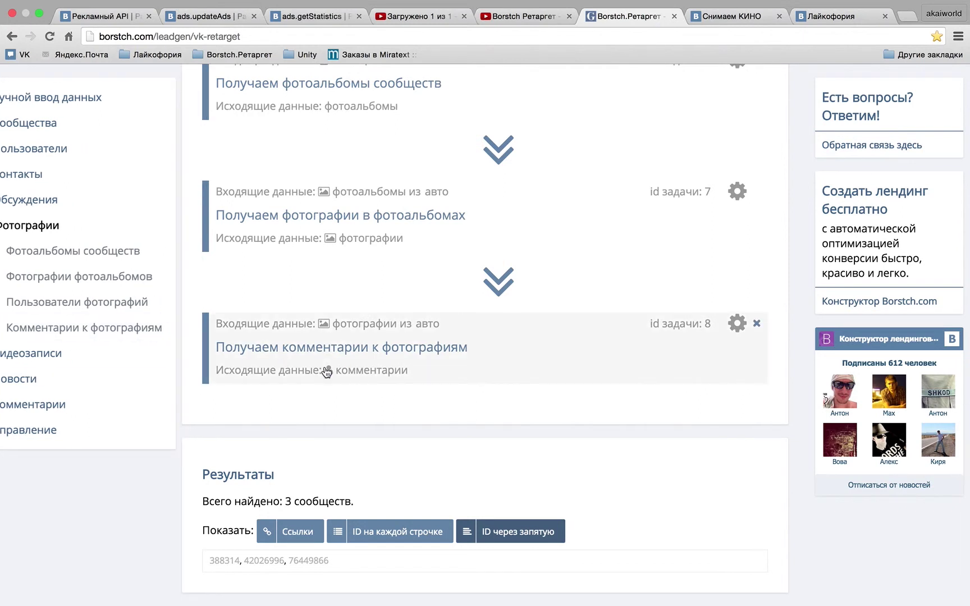
scroll(327, 372, up, 5)
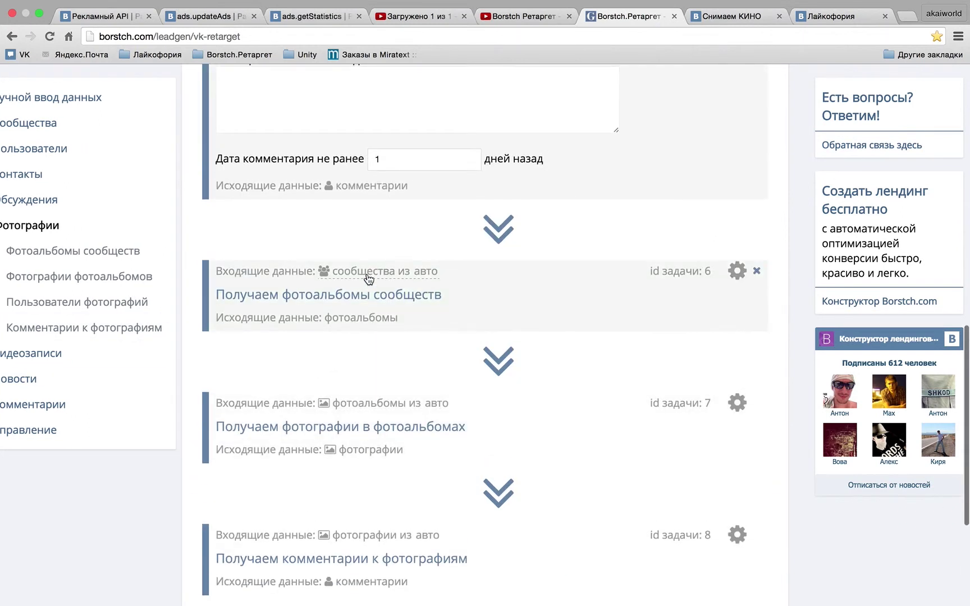
mouse_move(365, 411)
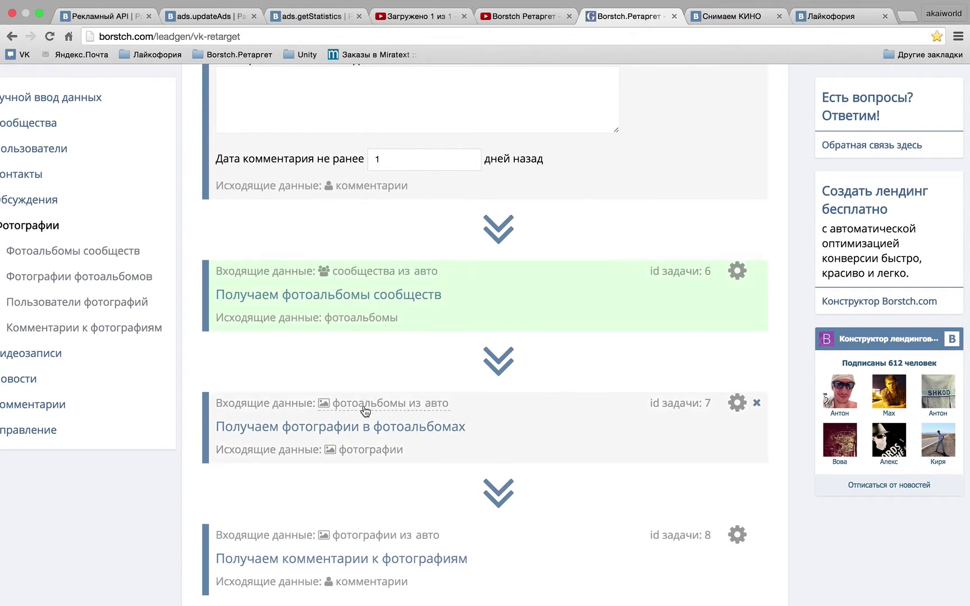
mouse_move(356, 539)
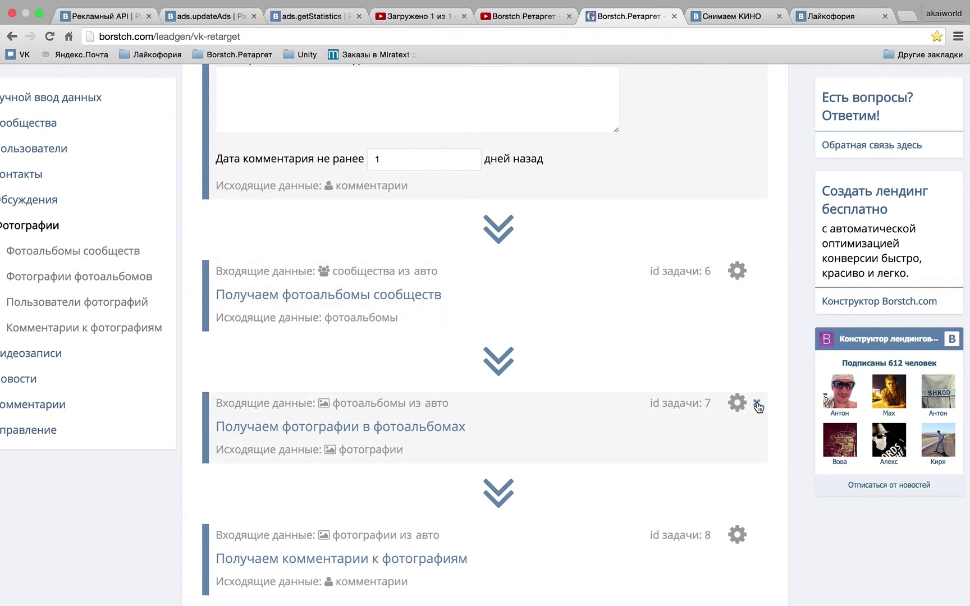
- Remove the album photos step (task 7) and try to run the process without it
click(756, 403)
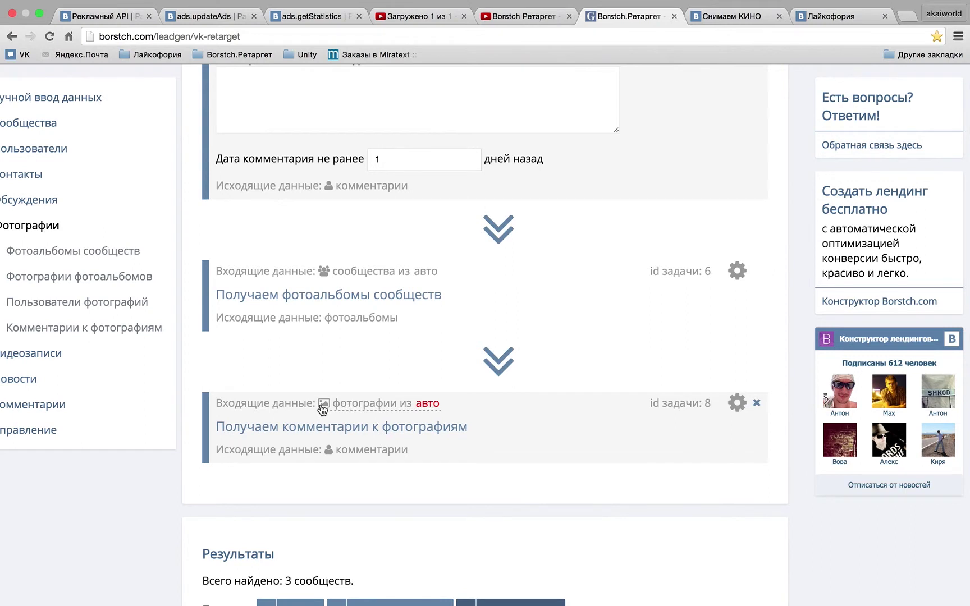
scroll(397, 407, up, 5)
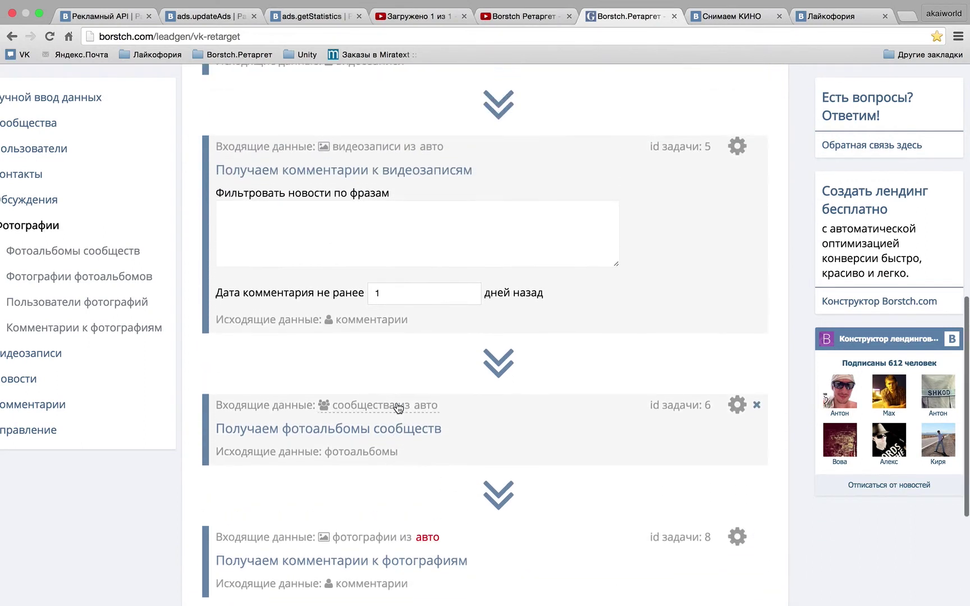
scroll(397, 407, up, 20)
scroll(397, 403, down, 20)
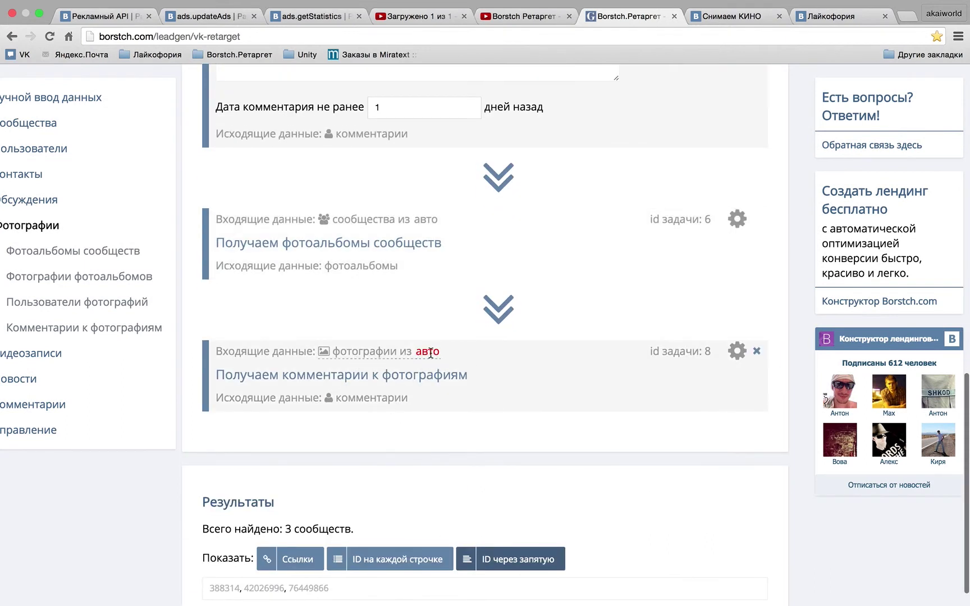
click(106, 432)
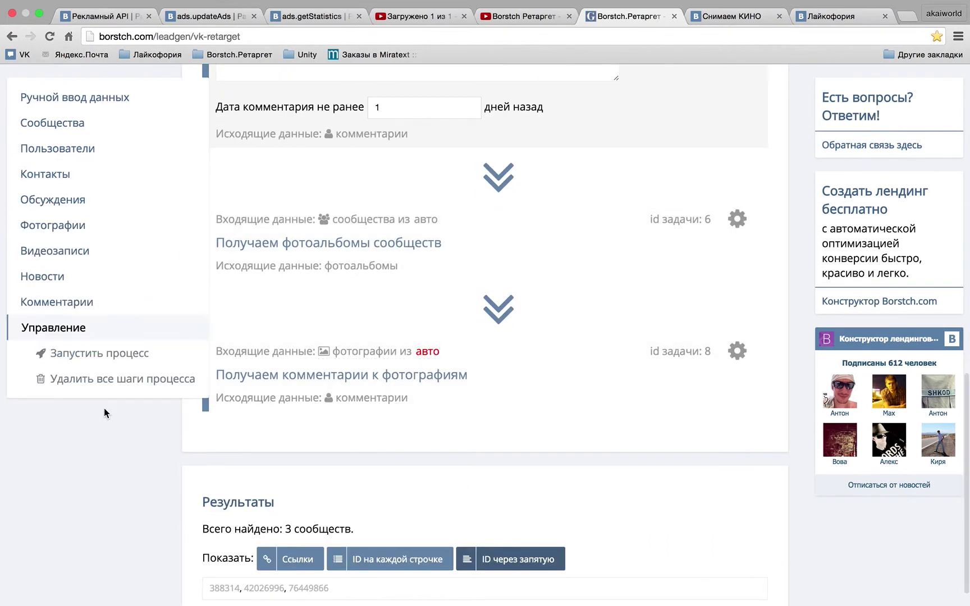
click(110, 366)
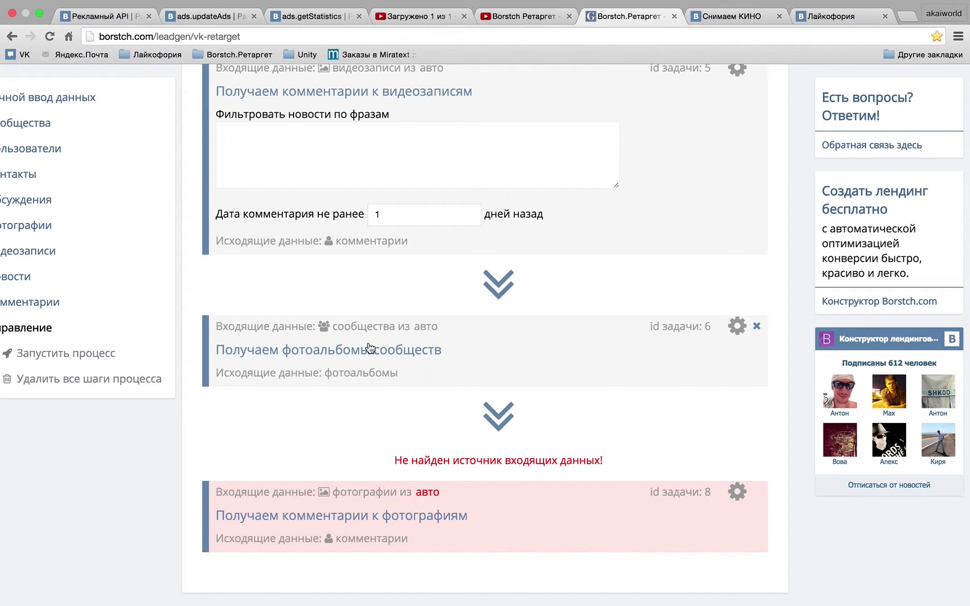
- Add the Фотографии фотоальбомов step again and move it between the community photo albums step and the photo comments step
mouse_move(117, 256)
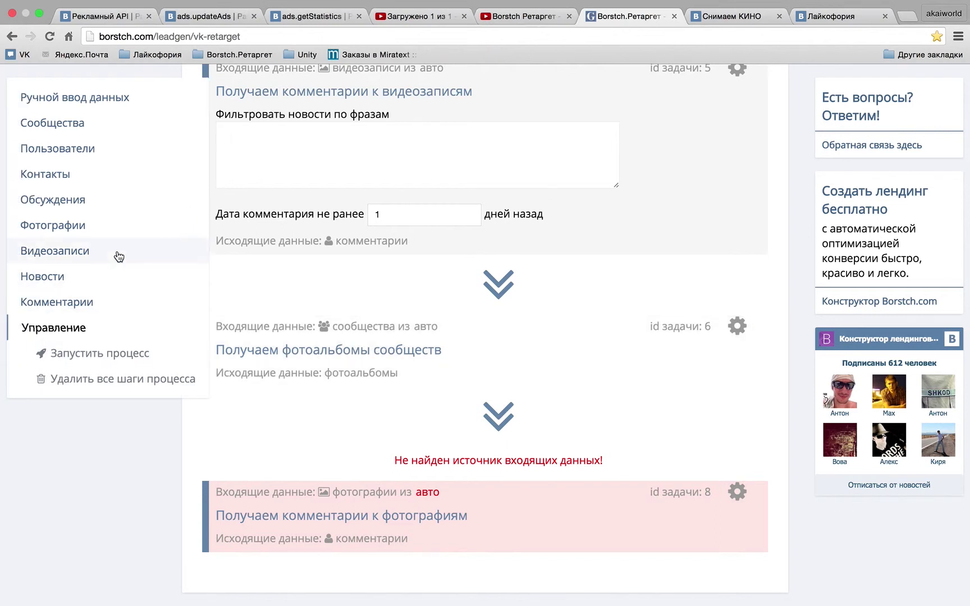
click(115, 229)
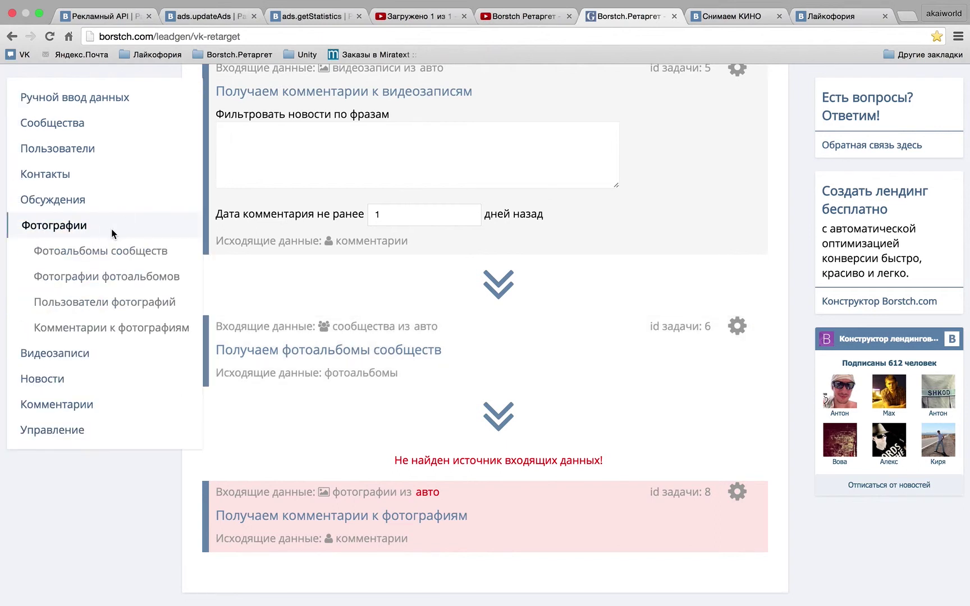
click(107, 280)
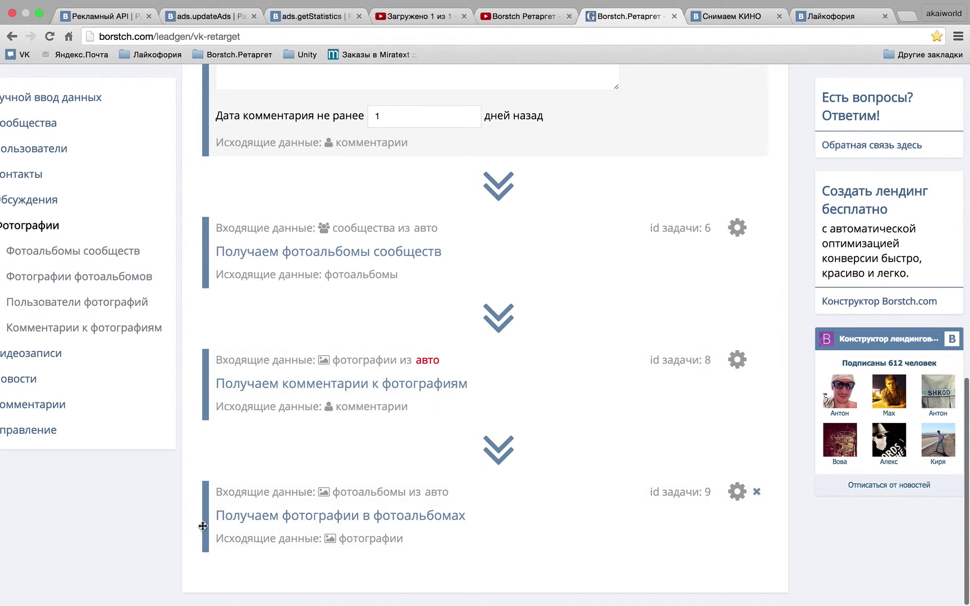
drag(205, 526, 286, 411)
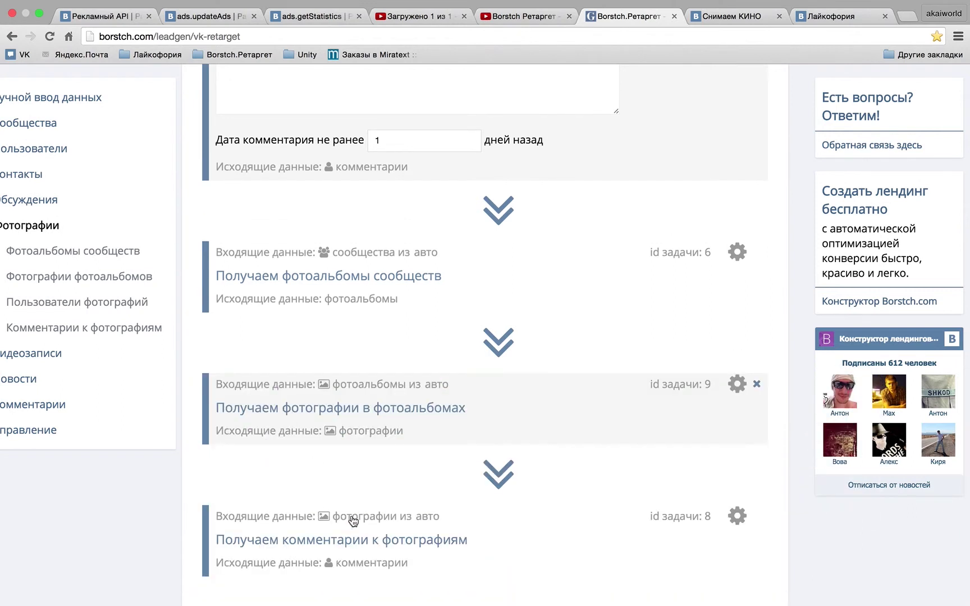
mouse_move(385, 519)
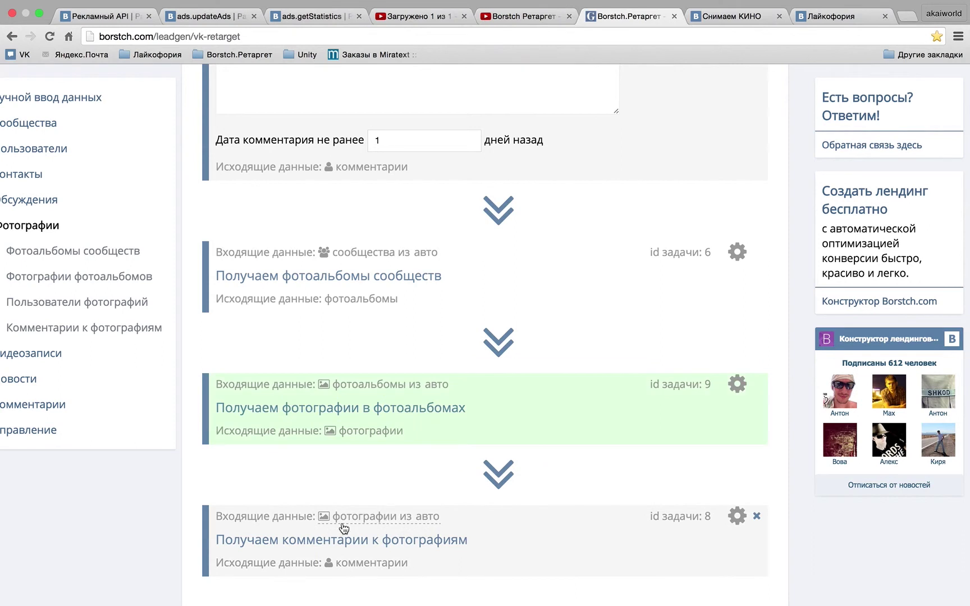
- Limit the photo comments step to comments no older than 1 day, leaving its phrase filter empty
click(402, 290)
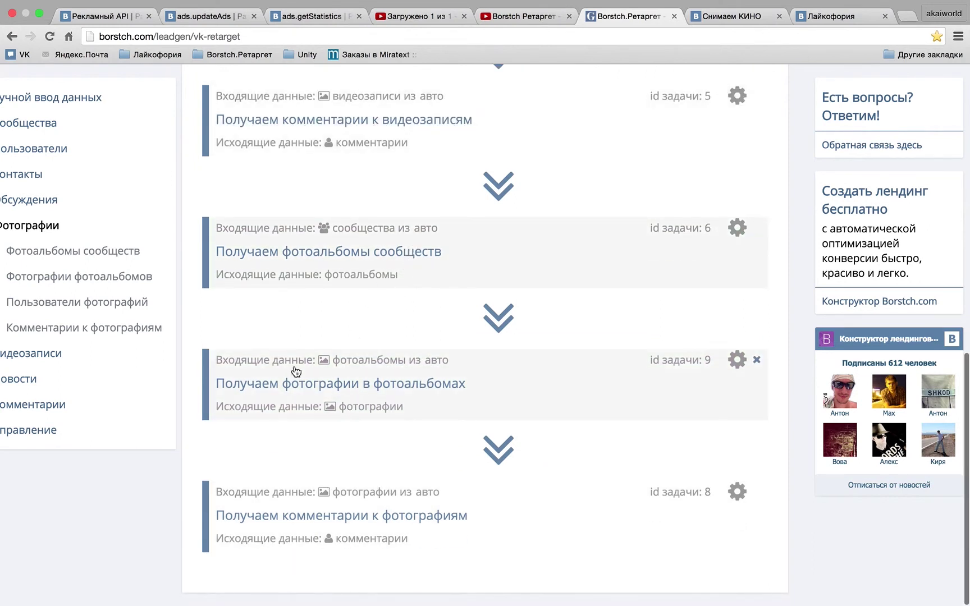
click(276, 400)
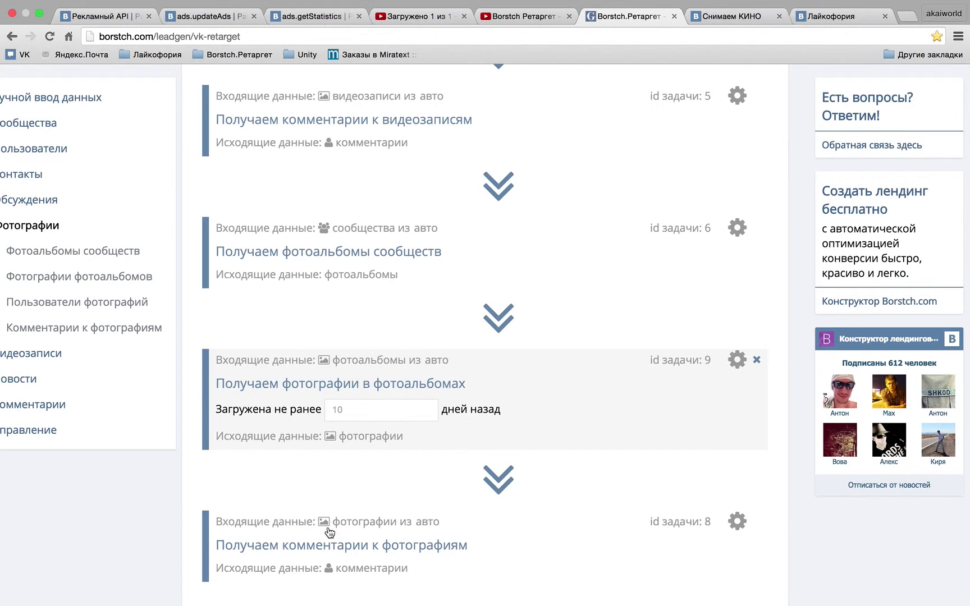
click(296, 548)
scroll(351, 576, down, 3)
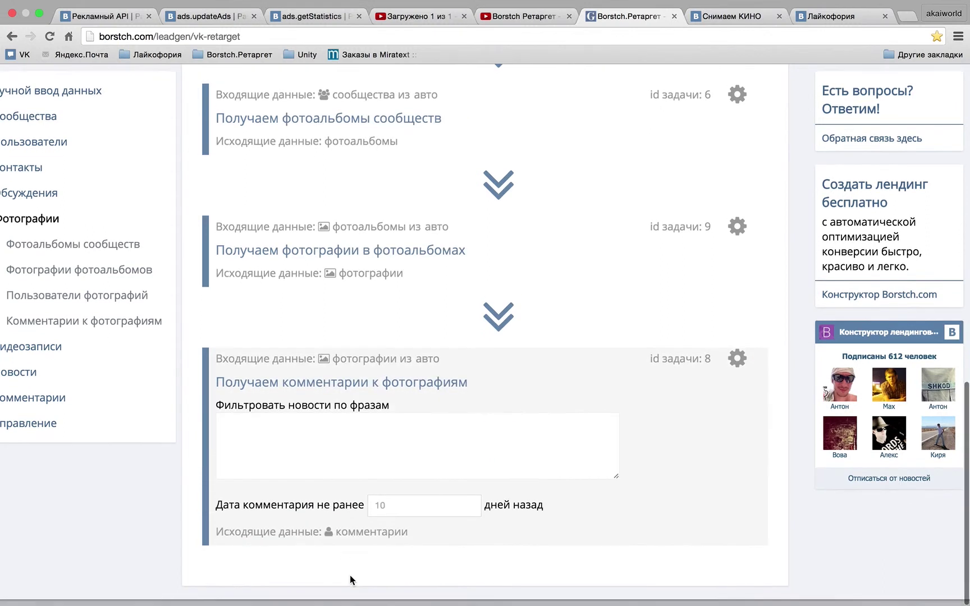
text(1)
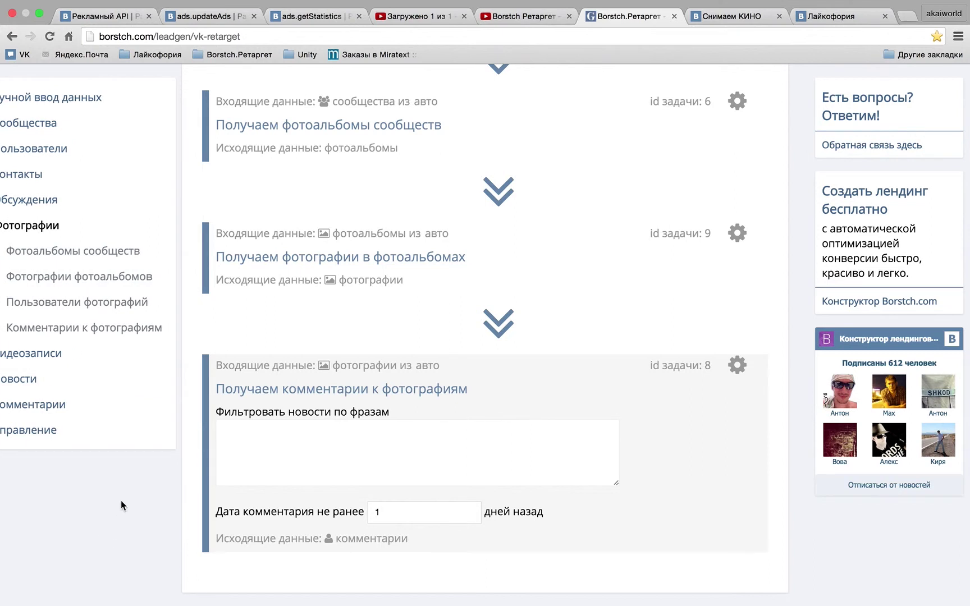
- Add the Обсуждения сообществ and Комментарии в обсуждениях steps to the end of the process
mouse_move(96, 218)
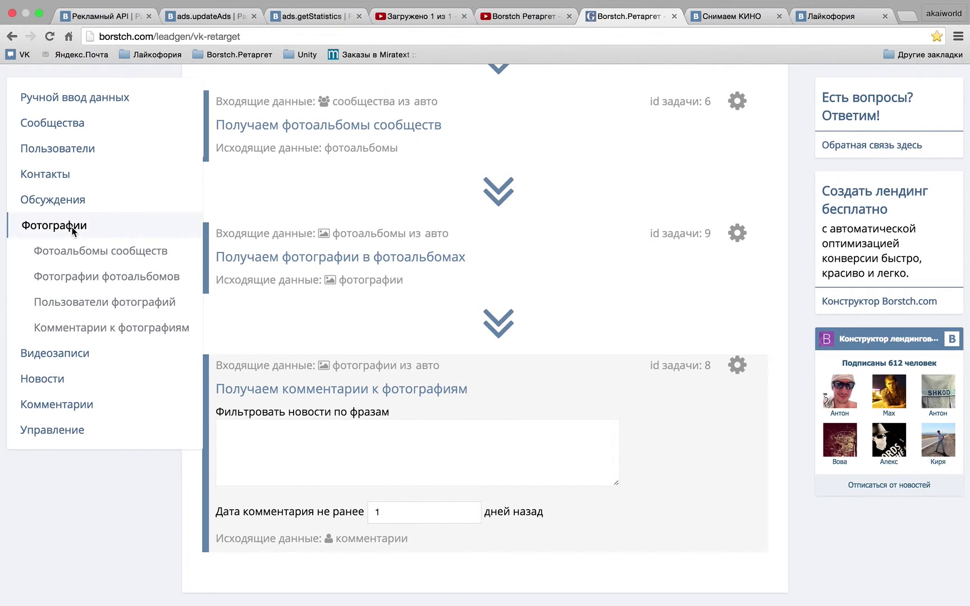
click(79, 200)
click(84, 227)
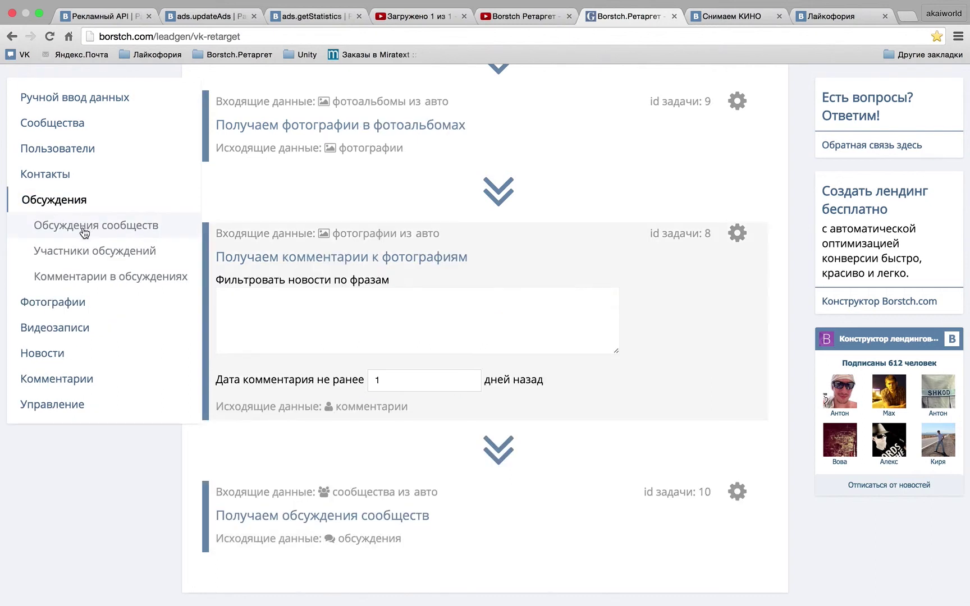
click(91, 282)
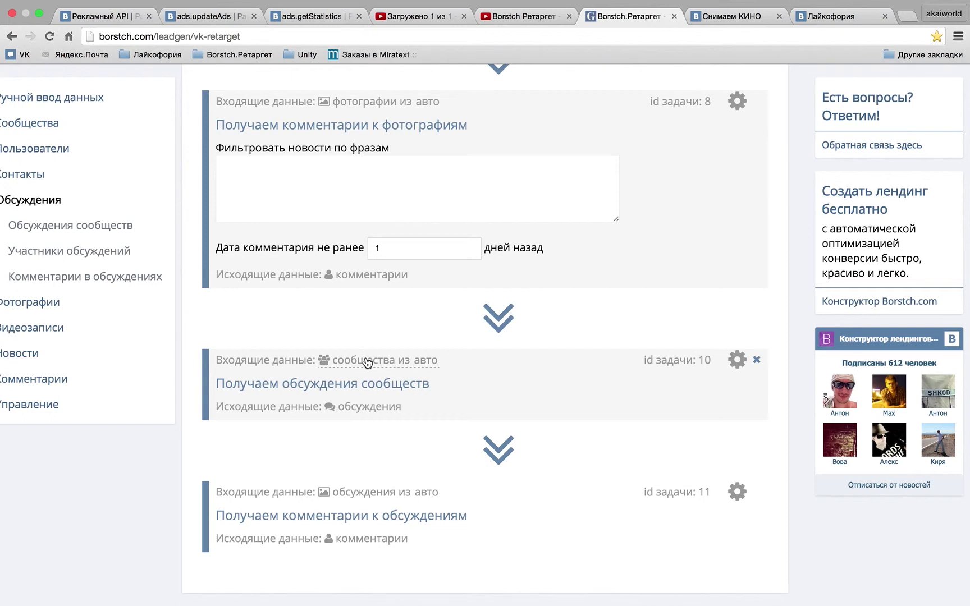
- Try task 1 as the input source of the community discussions step, and restore its source to авто
scroll(368, 362, up, 15)
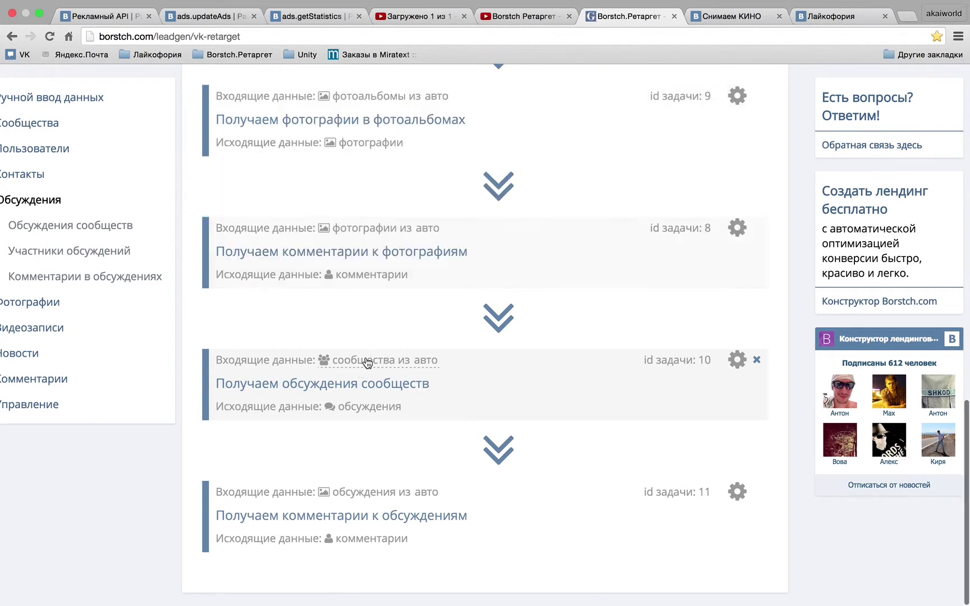
scroll(397, 138, up, 3)
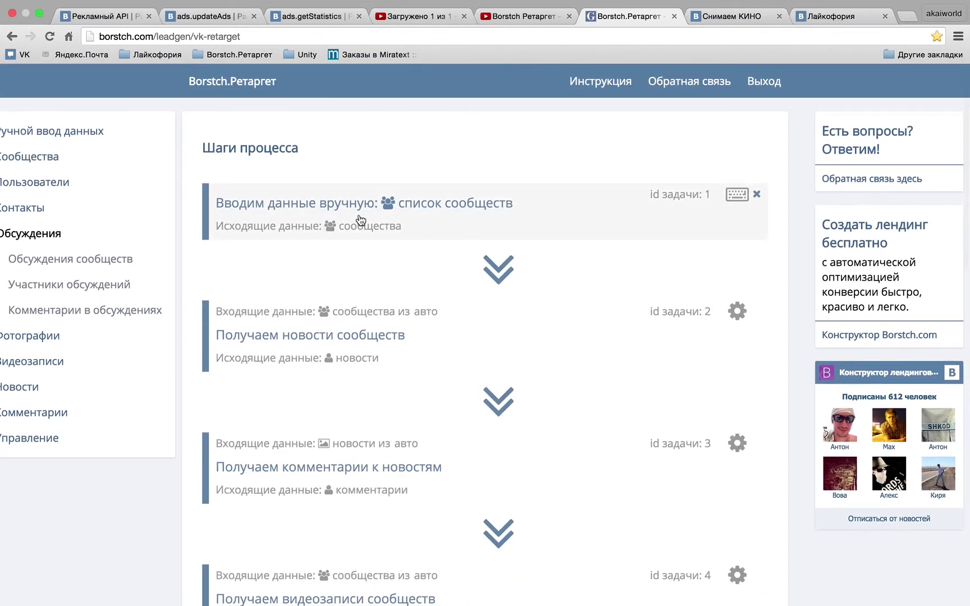
scroll(177, 270, down, 15)
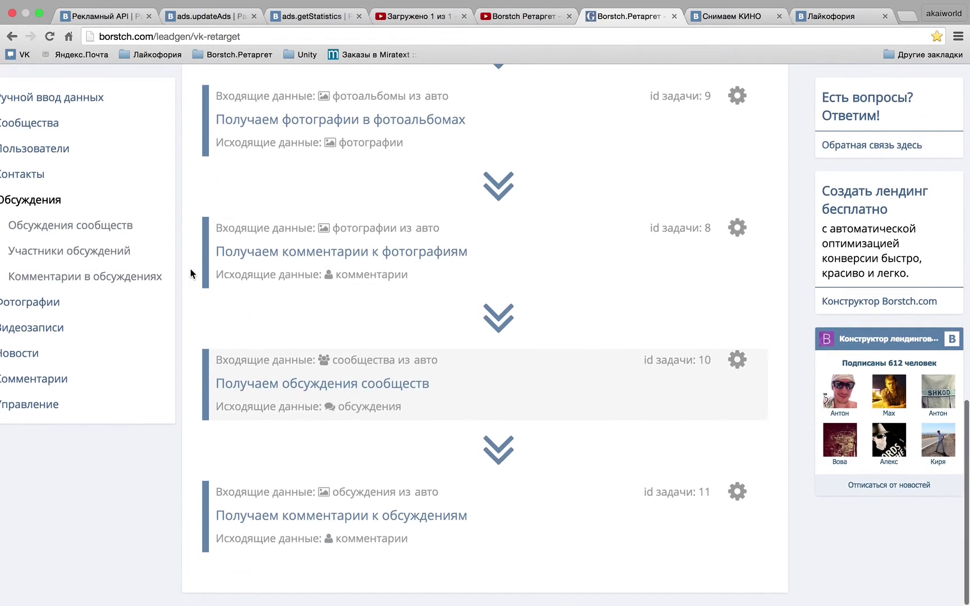
click(426, 360)
text(123)
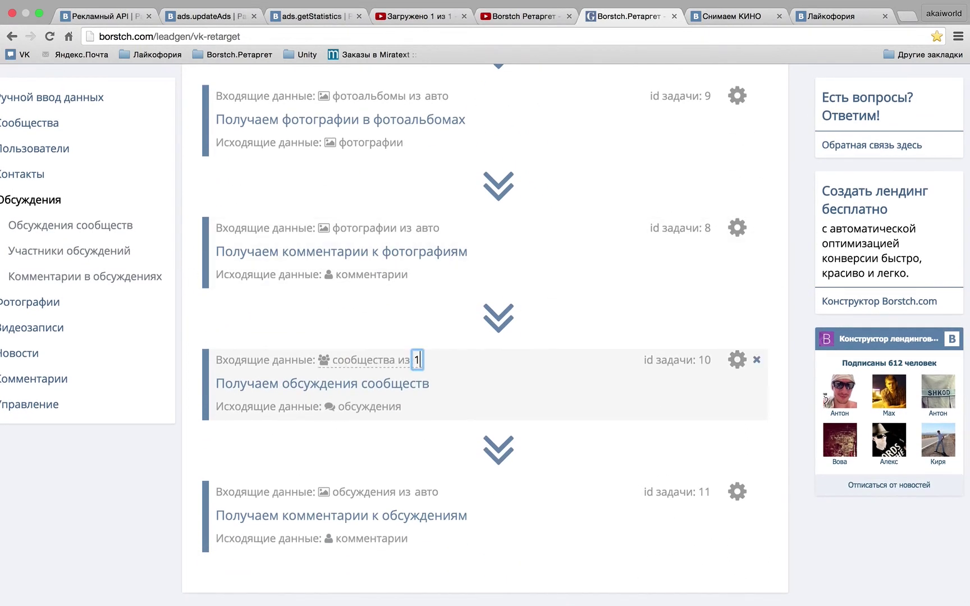
click(541, 374)
click(364, 364)
click(424, 360)
key(BackSpace)
click(486, 389)
scroll(370, 360, up, 10)
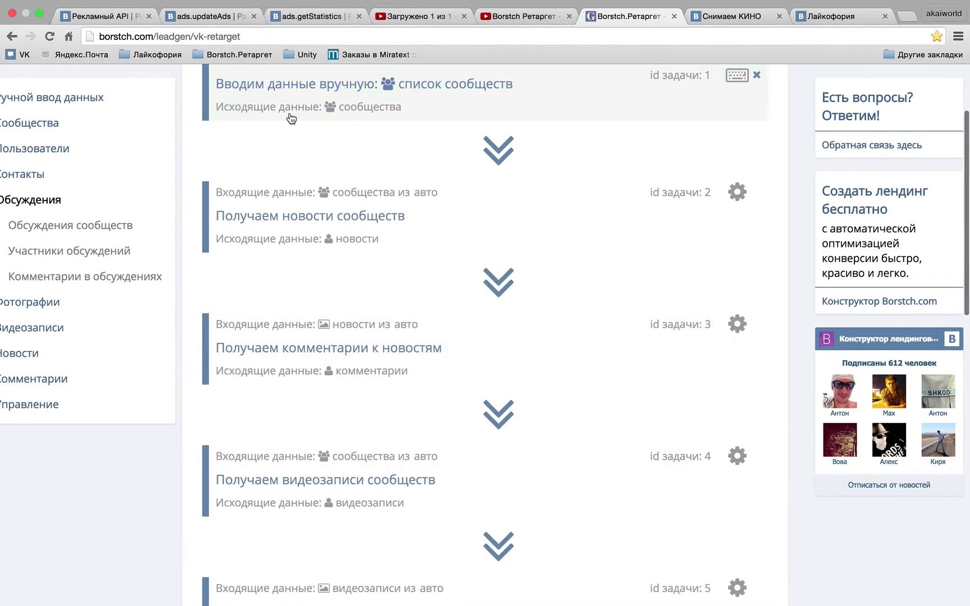
scroll(291, 117, down, 10)
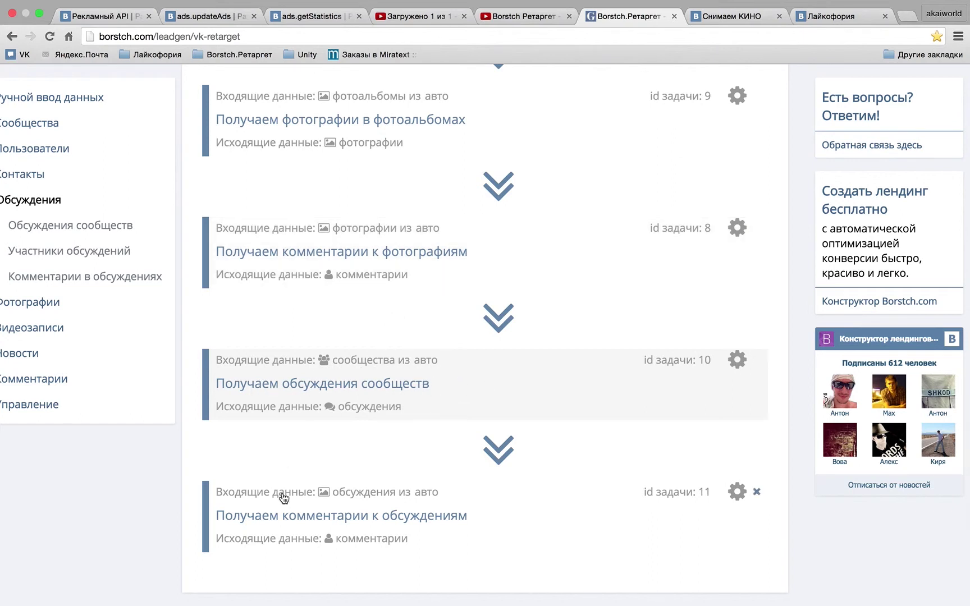
- Limit the discussion comments step to comments no older than 1 day, leaving its phrase filter empty
click(297, 521)
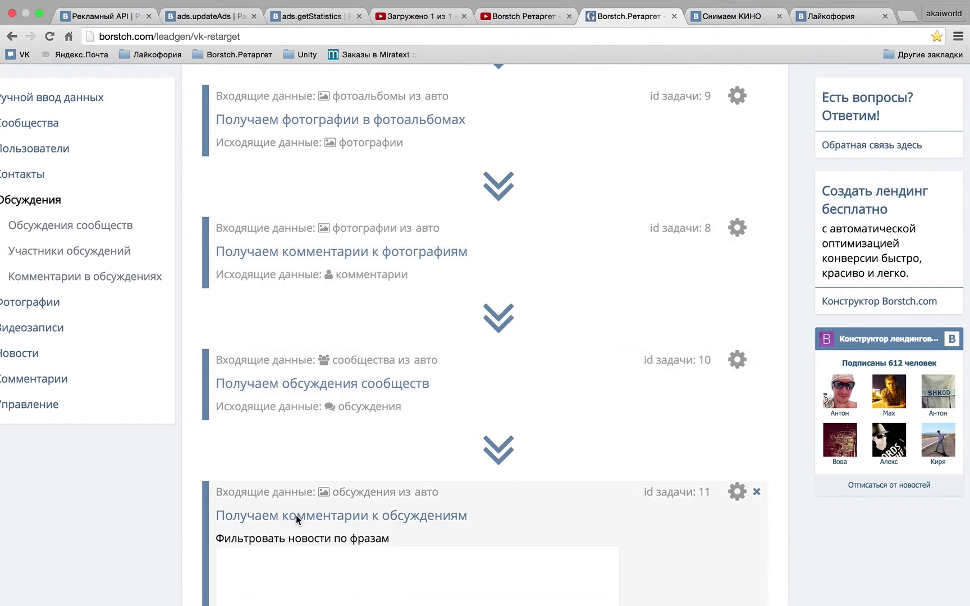
scroll(296, 520, down, 3)
click(408, 514)
text(1)
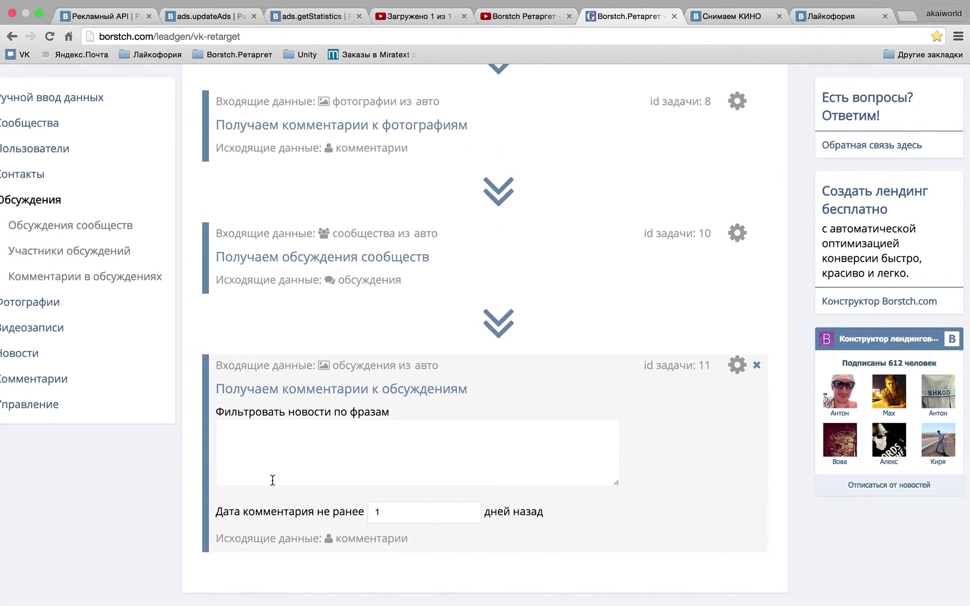
click(152, 558)
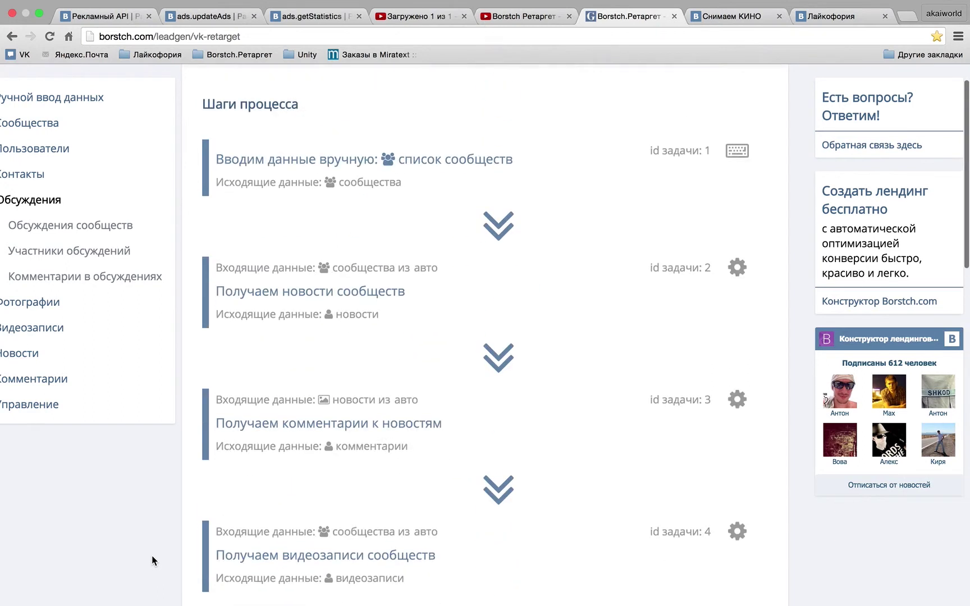
- Review the assembled process steps and add three Объединить комментарии steps at the end
scroll(151, 556, down, 1)
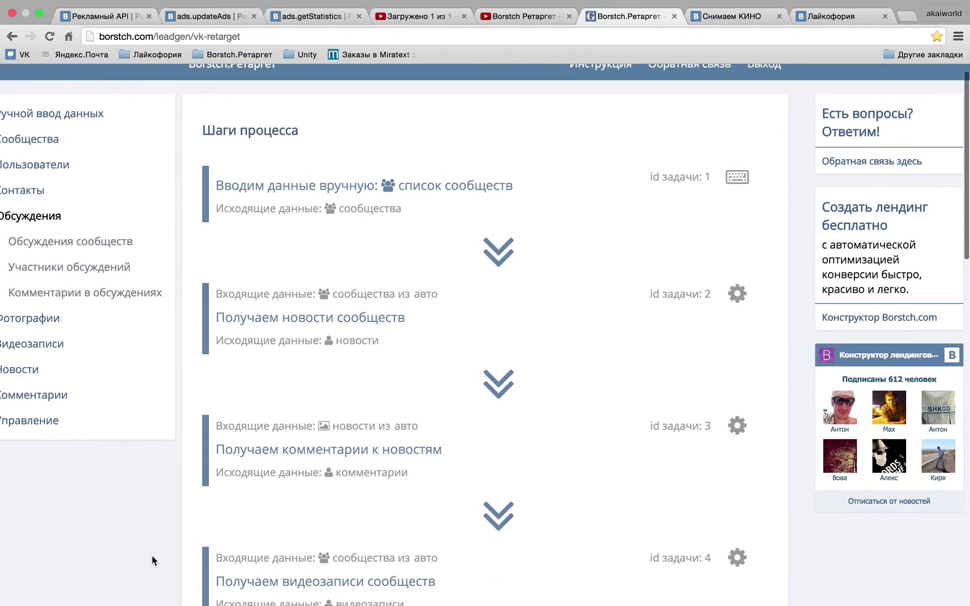
scroll(273, 466, down, 5)
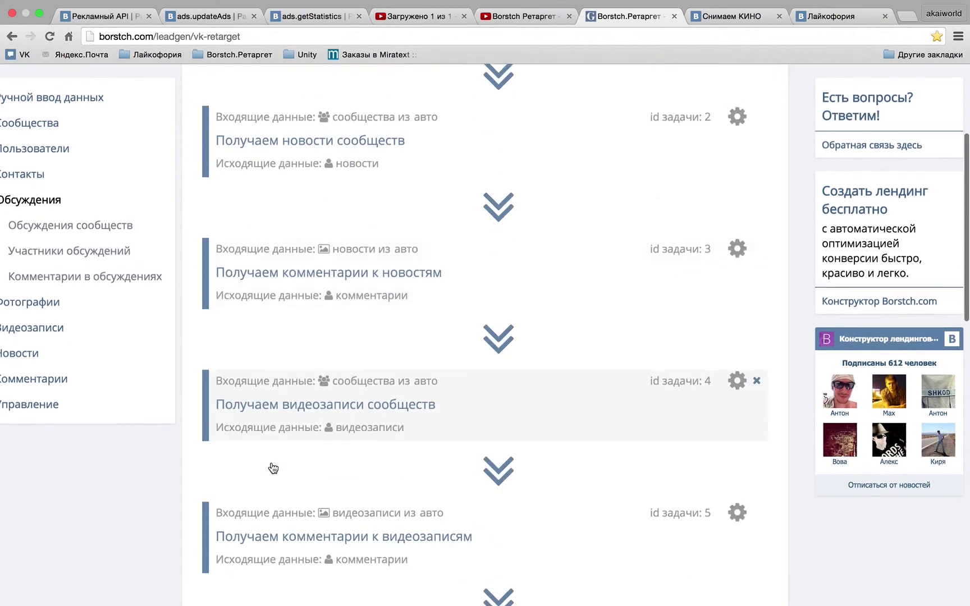
scroll(273, 468, down, 5)
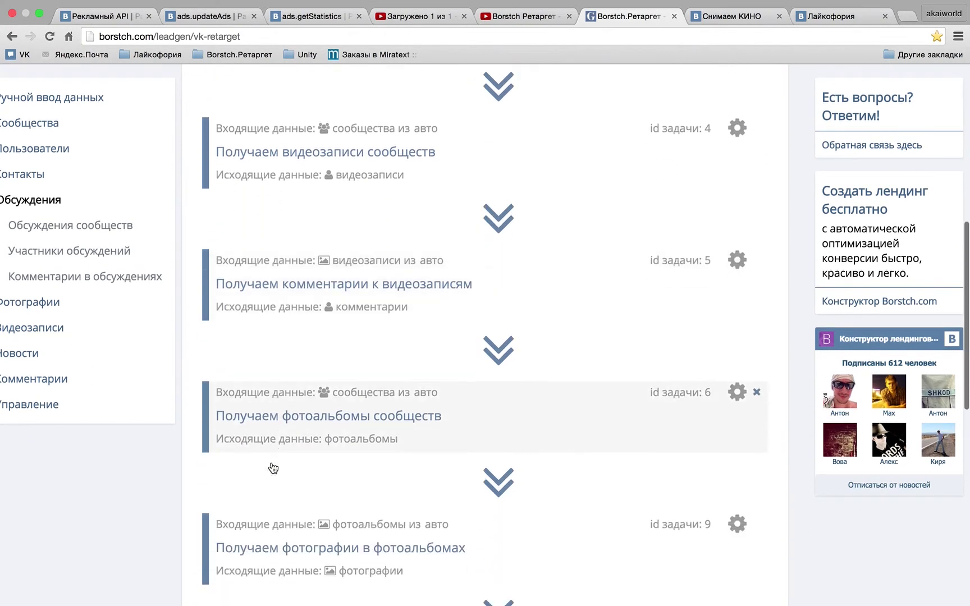
scroll(272, 467, down, 6)
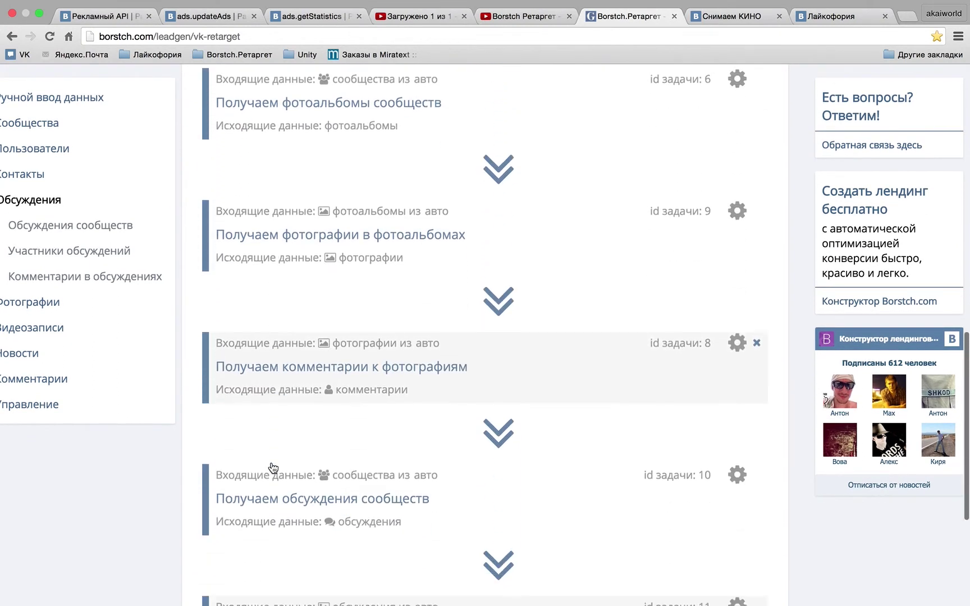
scroll(271, 466, down, 2)
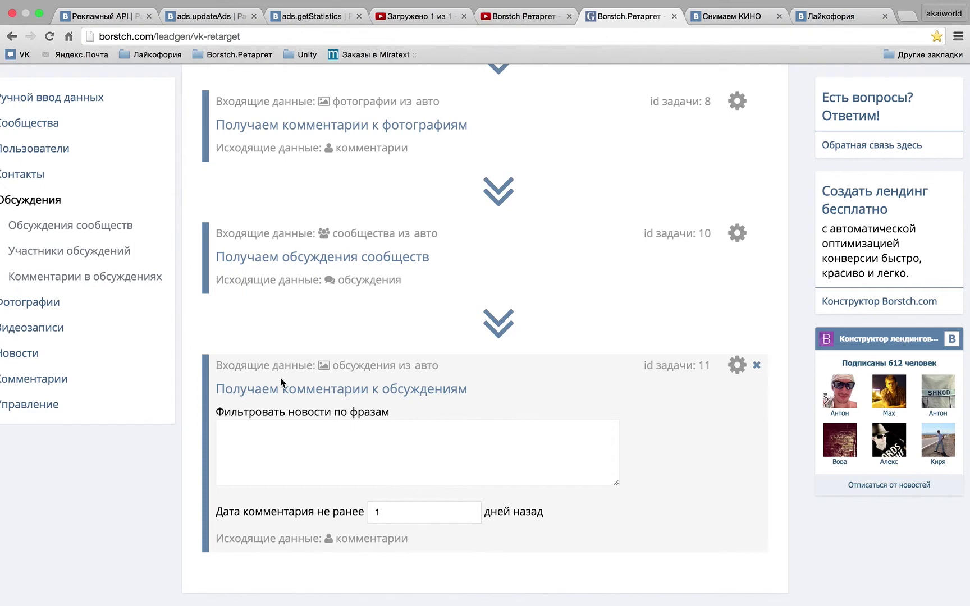
mouse_move(39, 385)
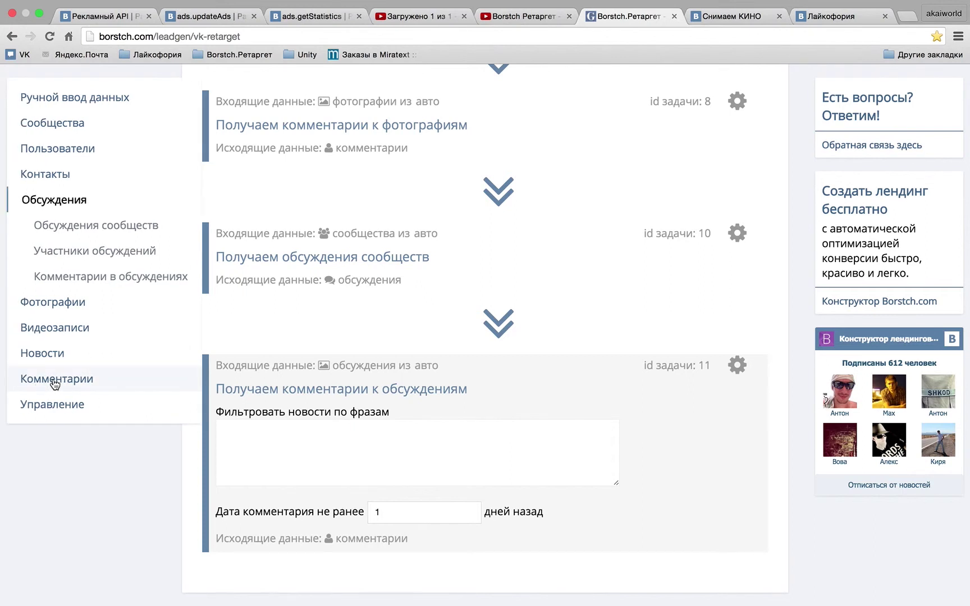
click(54, 384)
click(132, 334)
click(132, 335)
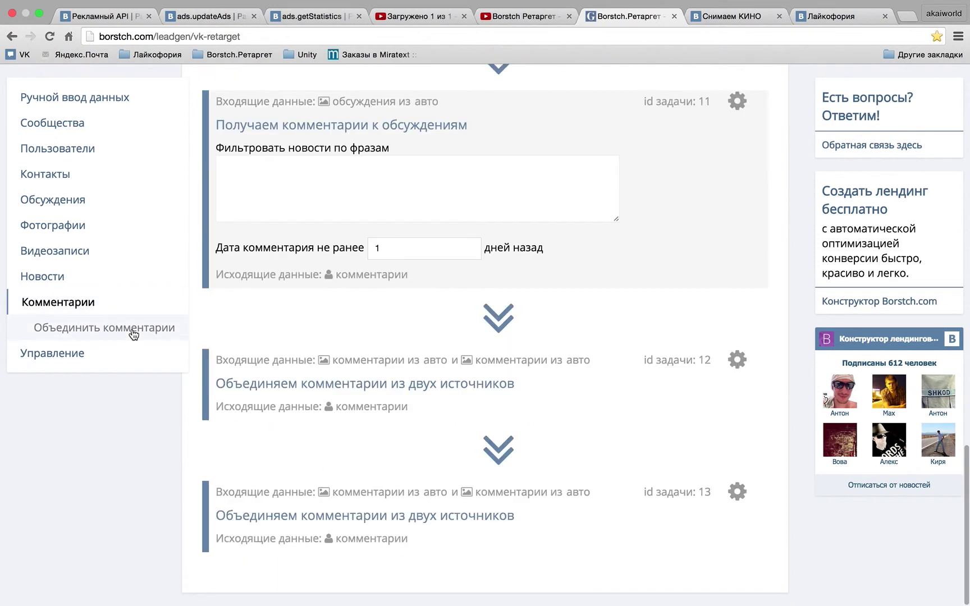
click(132, 334)
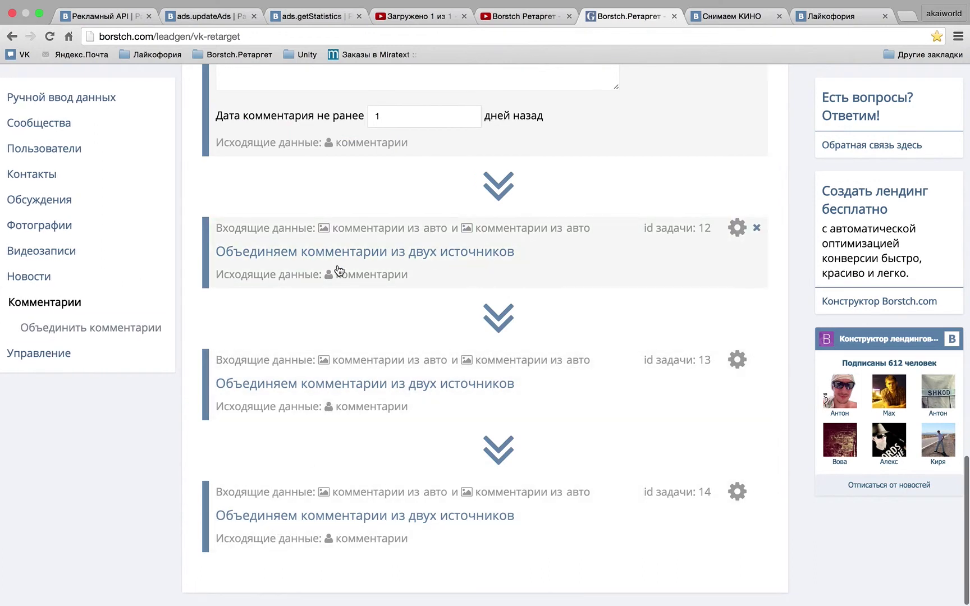
scroll(335, 268, up, 3)
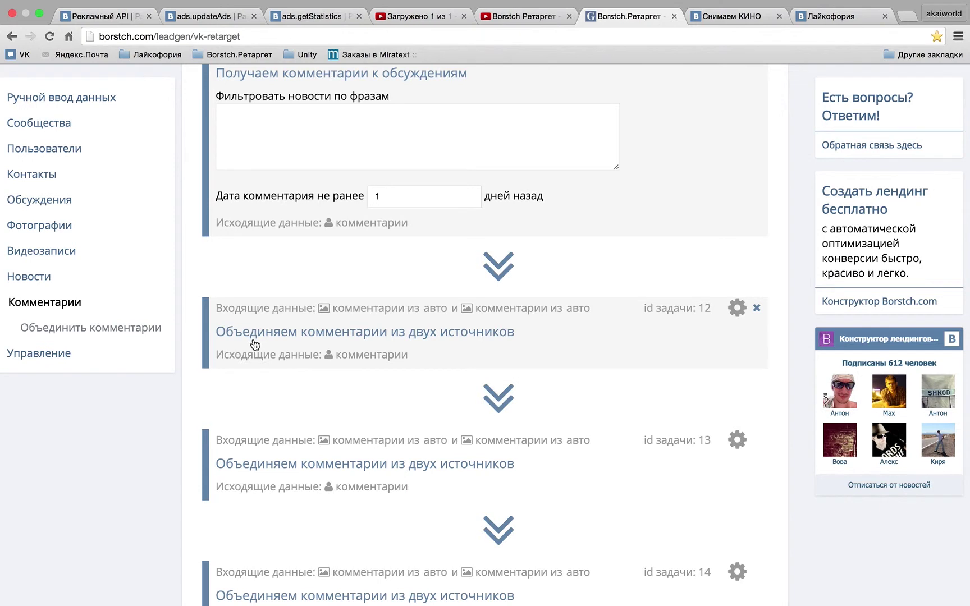
- Merge the news and video comments by setting task 12's sources to tasks 3 and 5, and follow both source links to check them
scroll(254, 344, up, 20)
scroll(254, 344, down, 4)
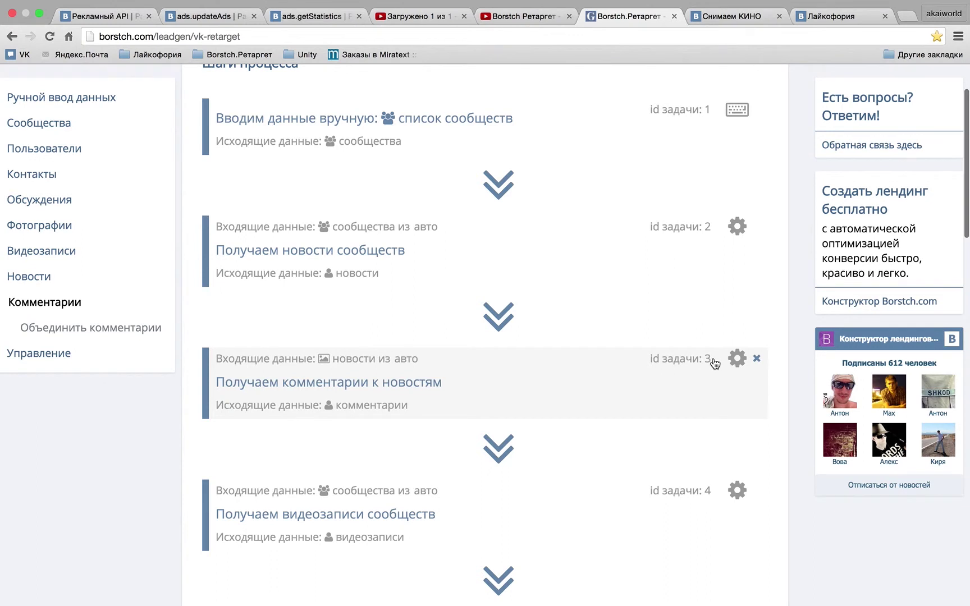
scroll(498, 448, down, 10)
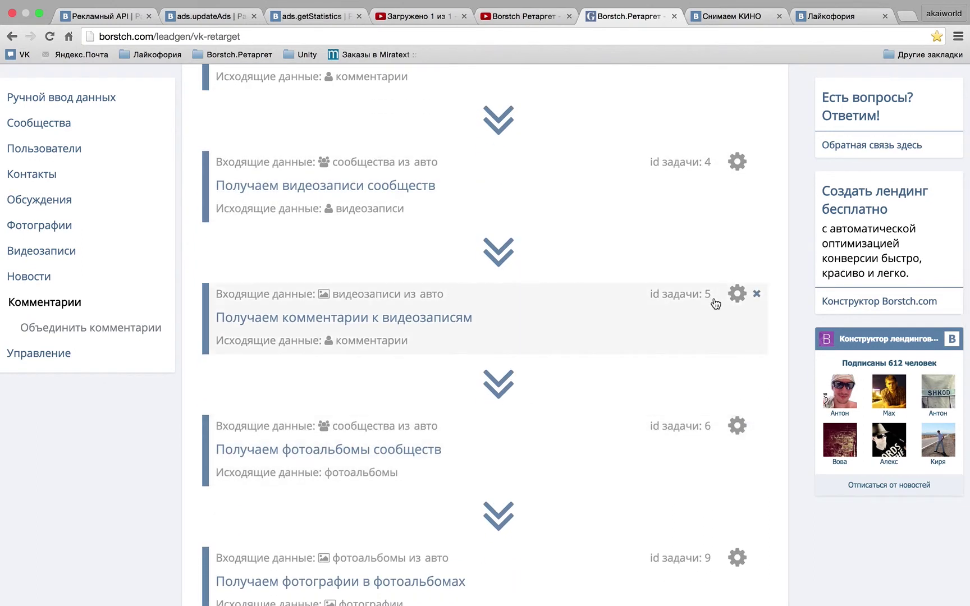
scroll(716, 301, up, 8)
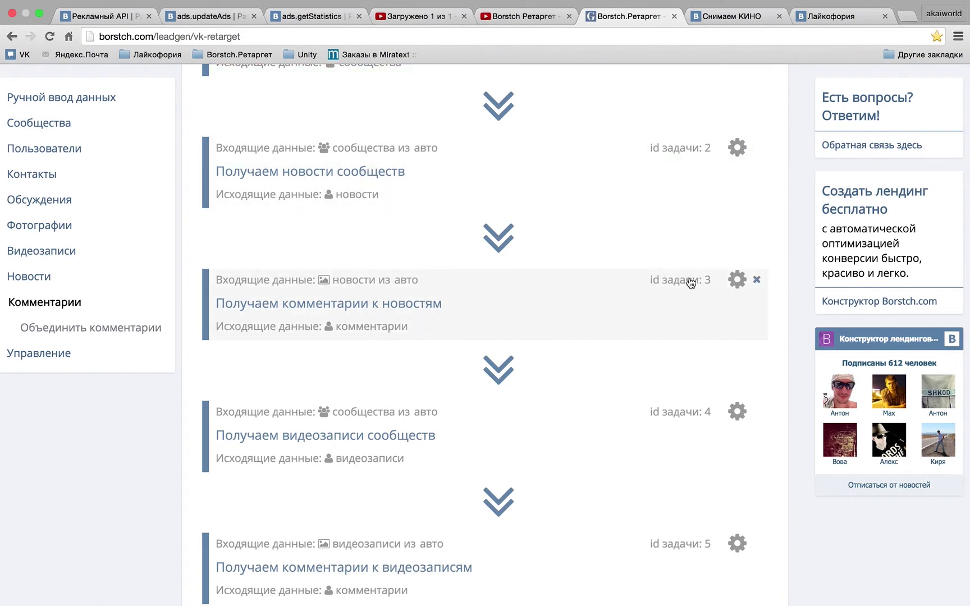
click(393, 438)
scroll(377, 479, down, 3)
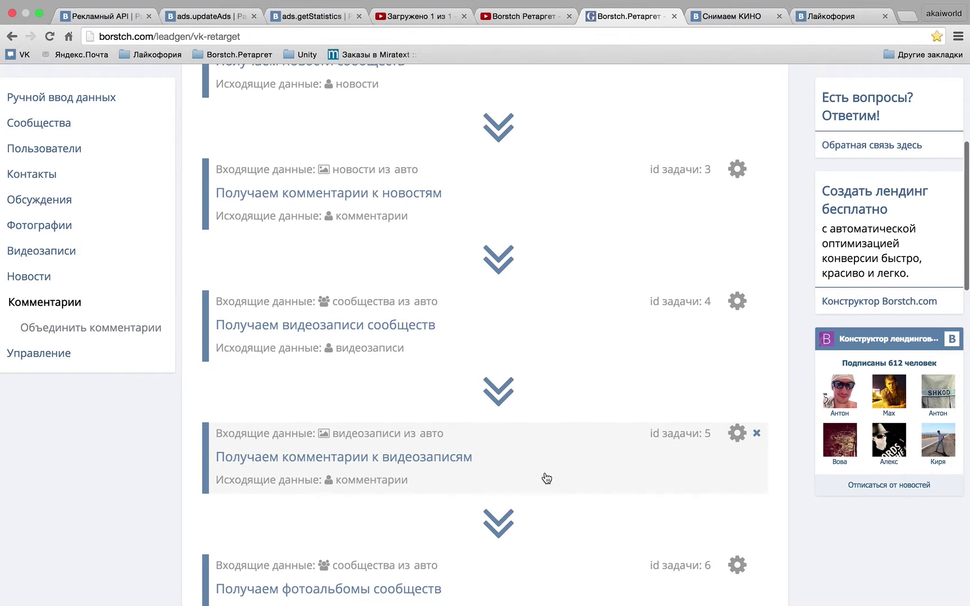
scroll(546, 478, down, 20)
double_click(436, 230)
text(3)
double_click(560, 228)
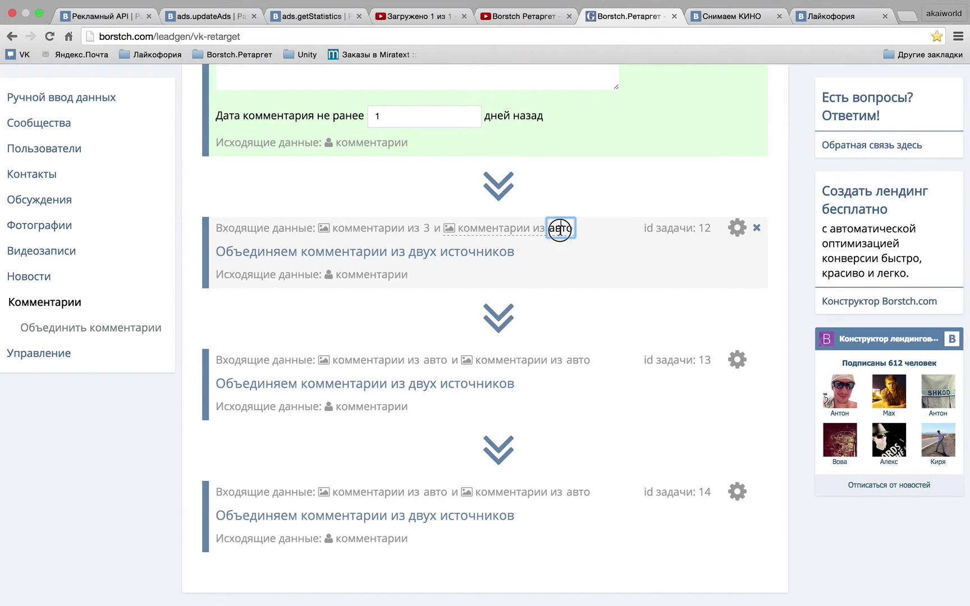
text(5)
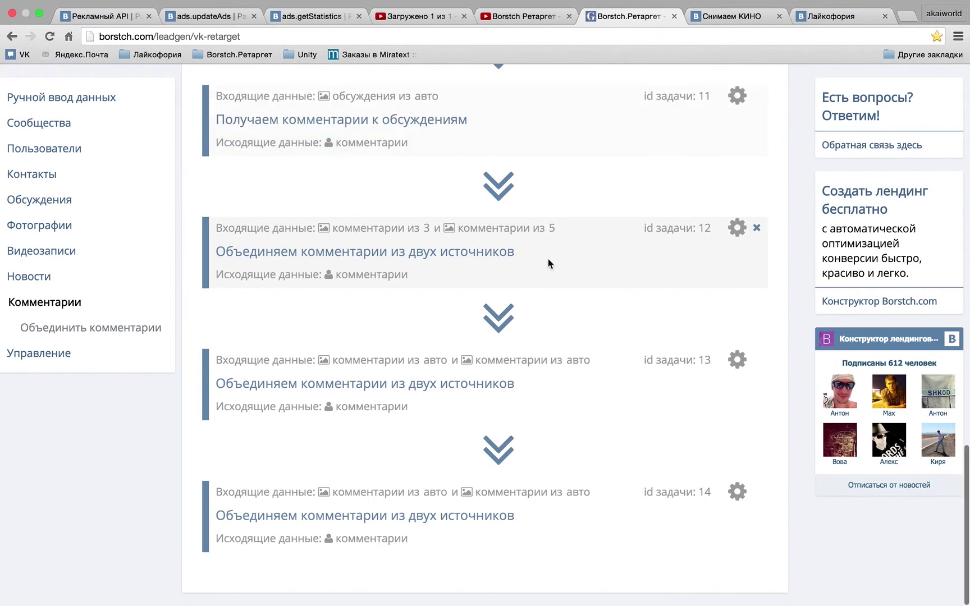
click(362, 230)
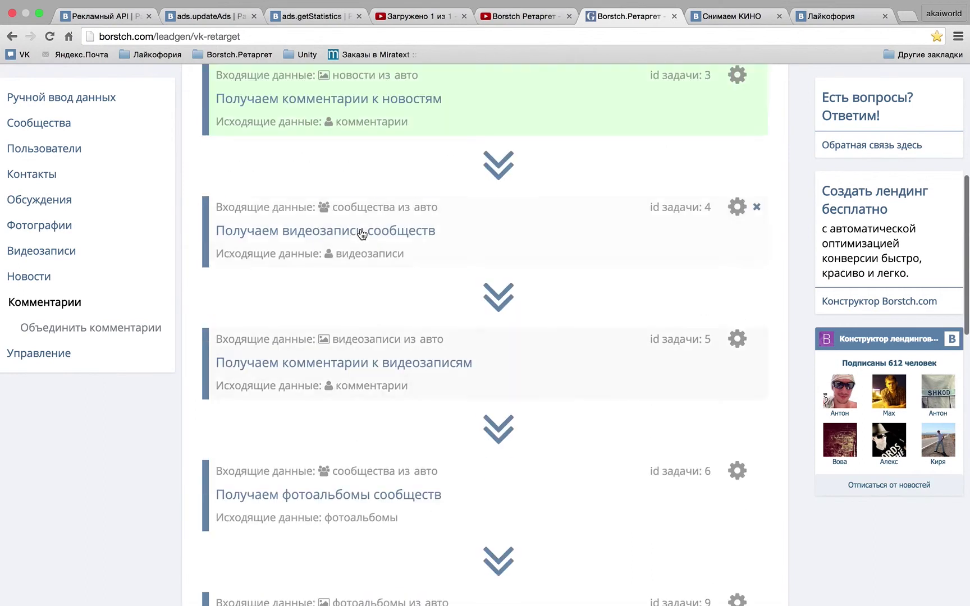
scroll(433, 110, down, 20)
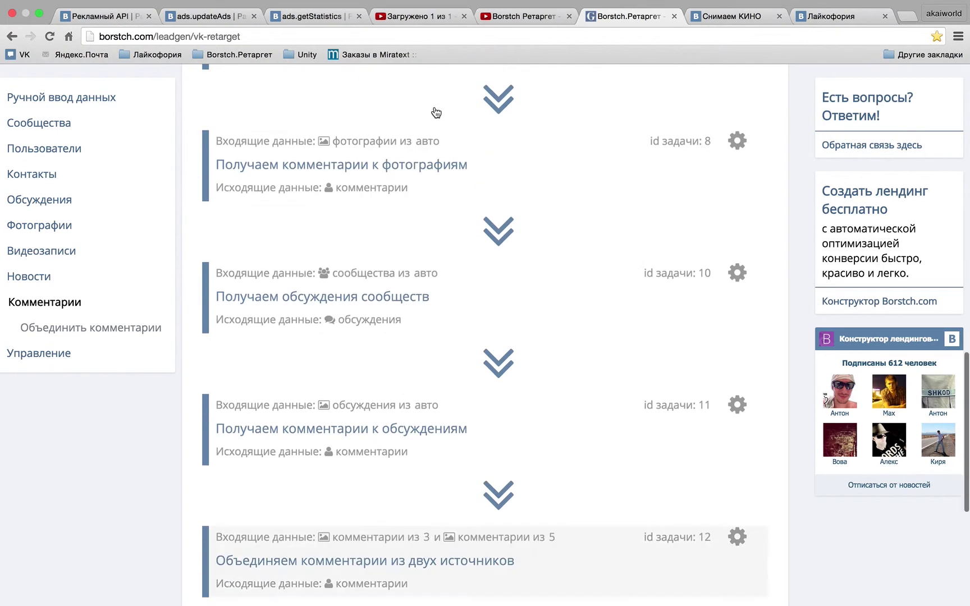
click(494, 228)
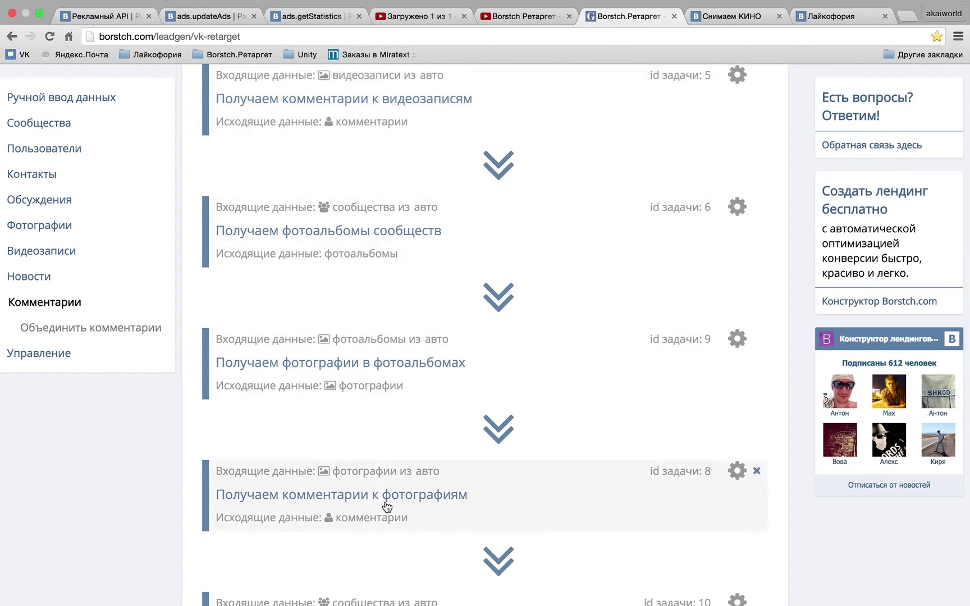
- Merge the photo and discussion comments by setting the input sources of task 13 to tasks 8 and 11
scroll(708, 481, down, 6)
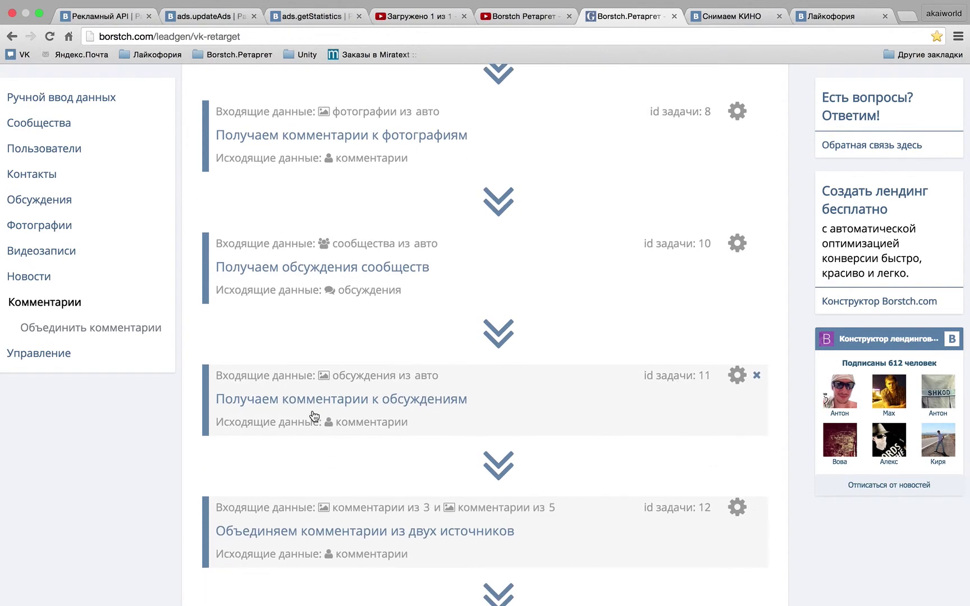
scroll(314, 417, down, 5)
click(426, 360)
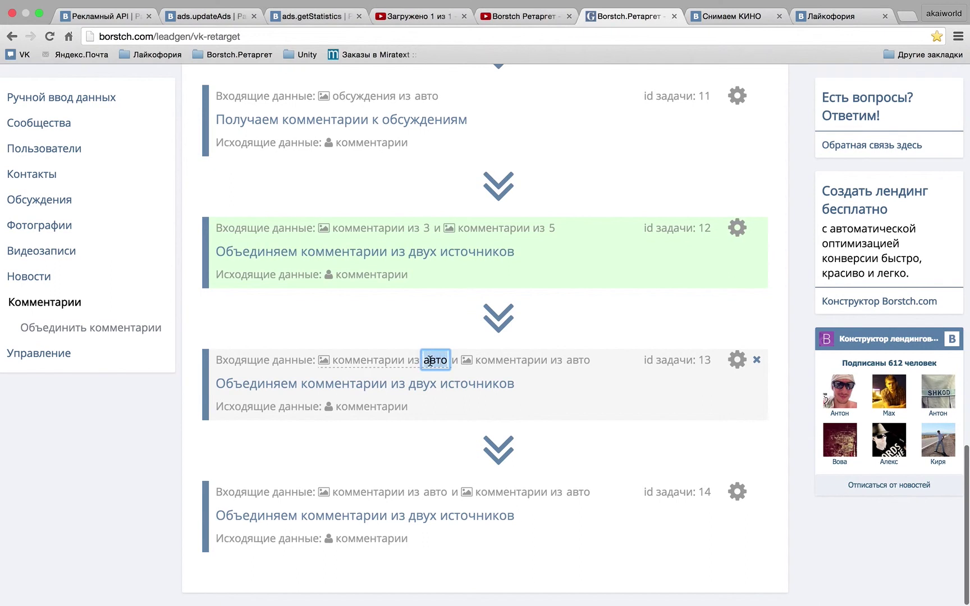
text(8)
click(563, 355)
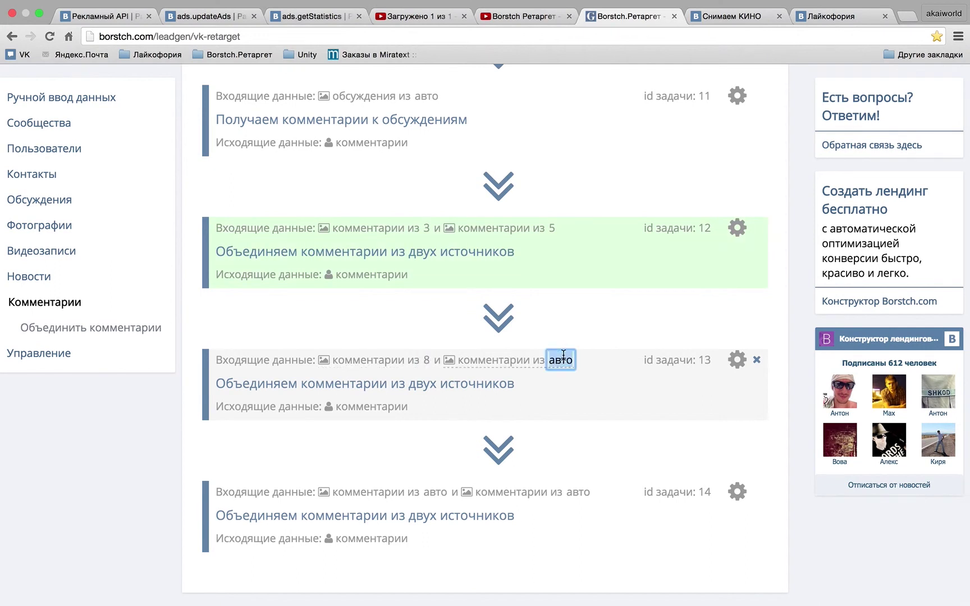
text(11)
key(Return)
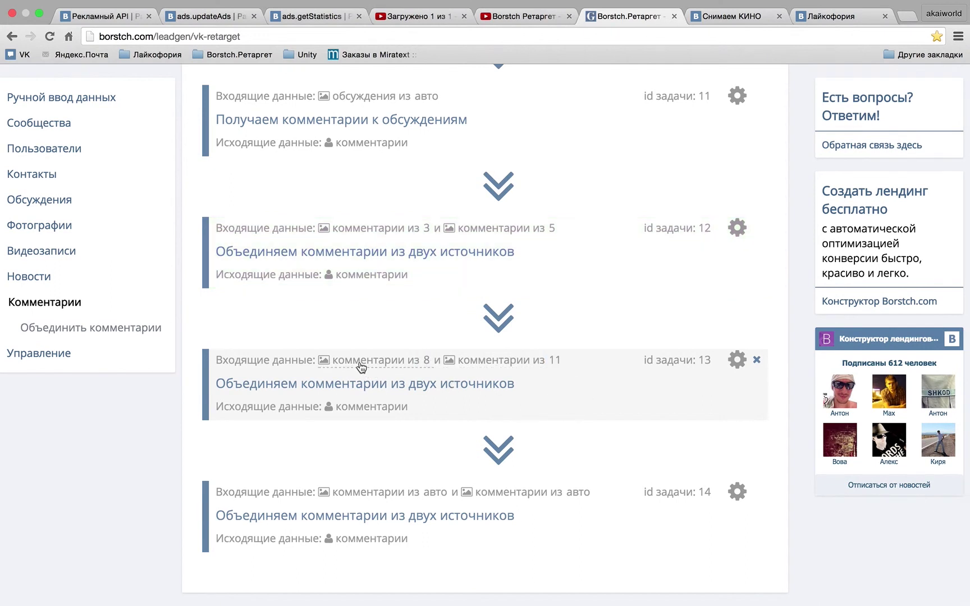
scroll(360, 366, up, 5)
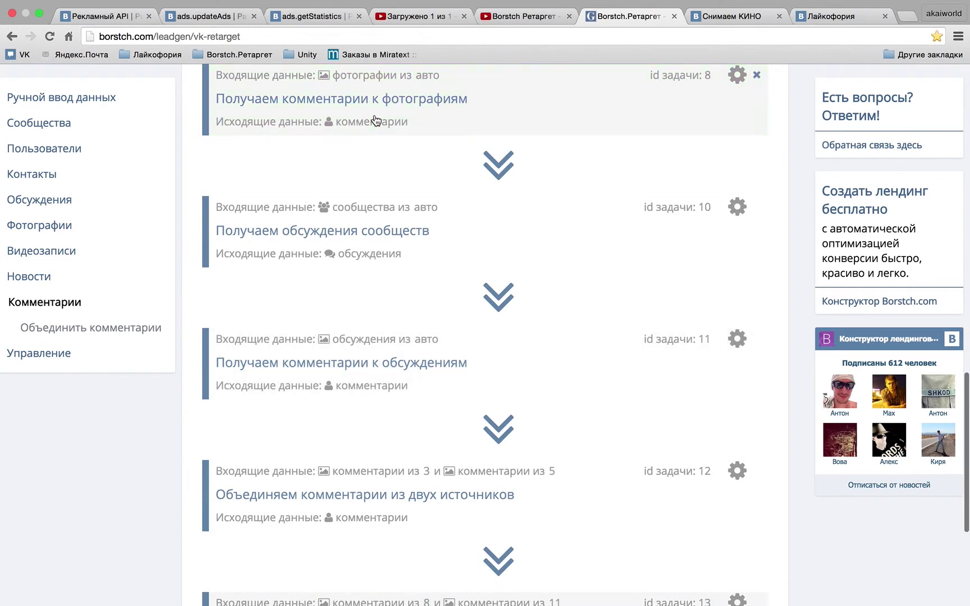
- Combine the two earlier merges by setting the input sources of the final merge step, task 14, to tasks 12 and 13
scroll(375, 257, down, 5)
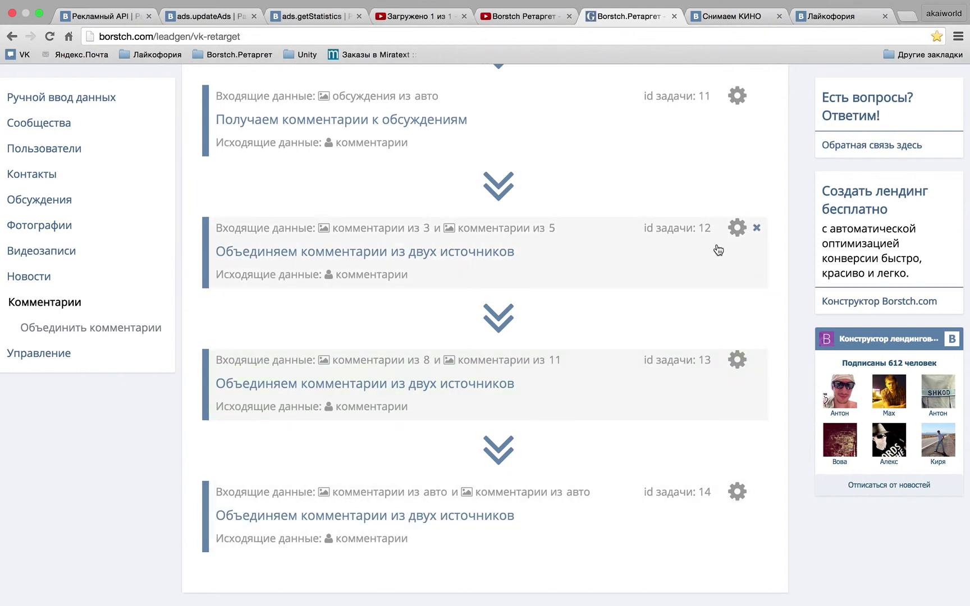
click(437, 493)
text(12)
click(562, 494)
text(13)
key(Return)
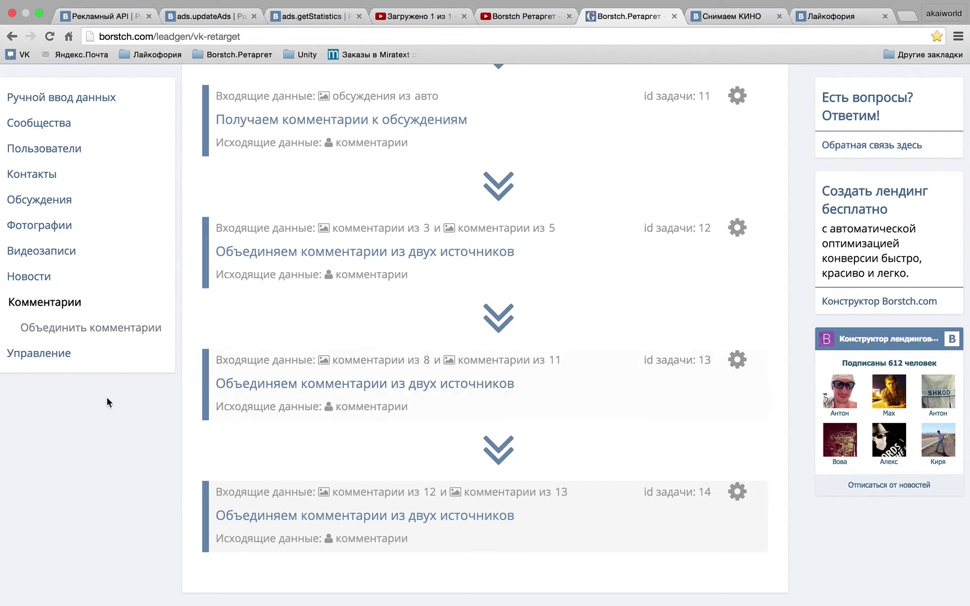
- Run the assembled process and follow the progress of its steps
click(66, 356)
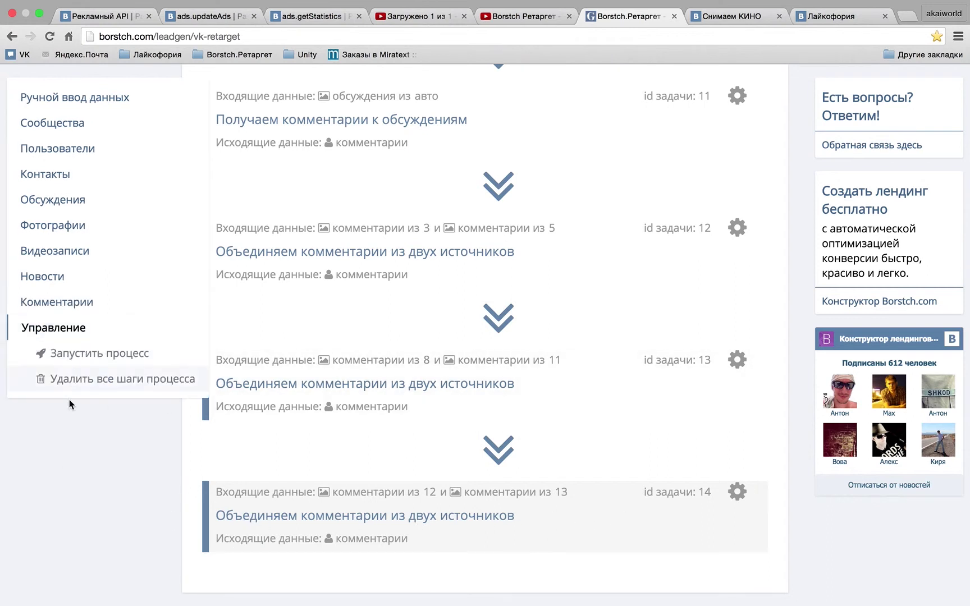
click(81, 354)
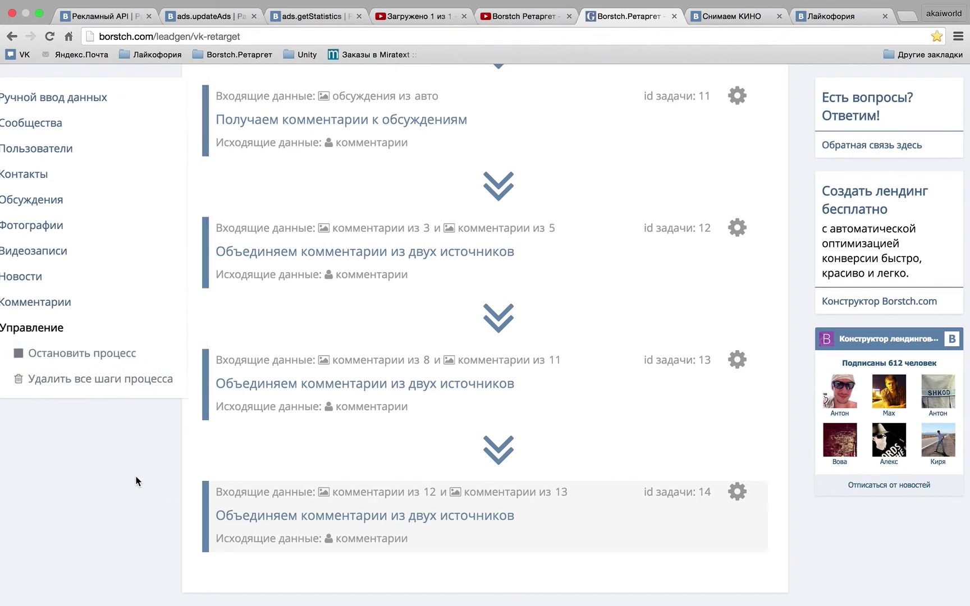
scroll(137, 482, up, 15)
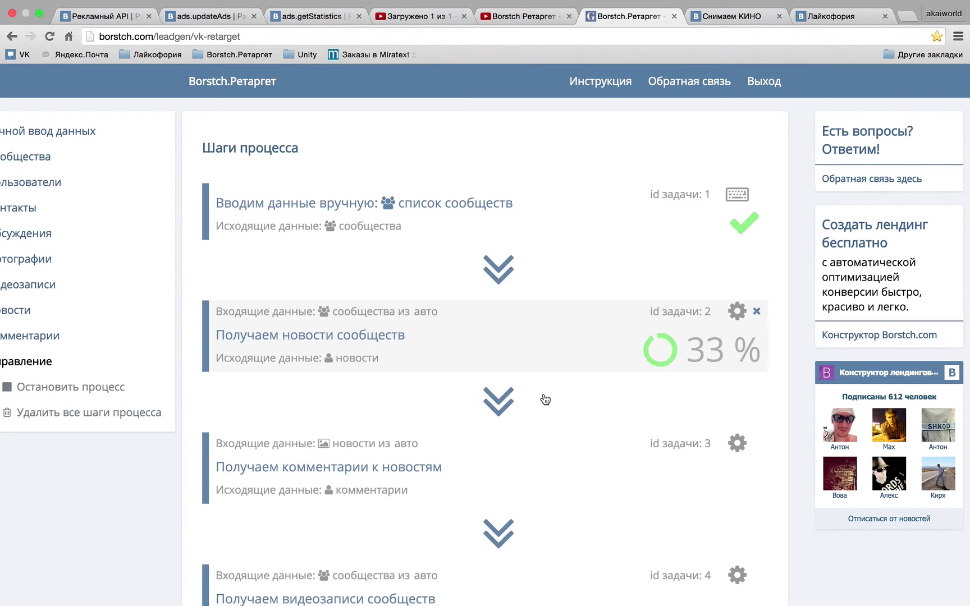
scroll(545, 400, down, 1)
scroll(544, 400, down, 1)
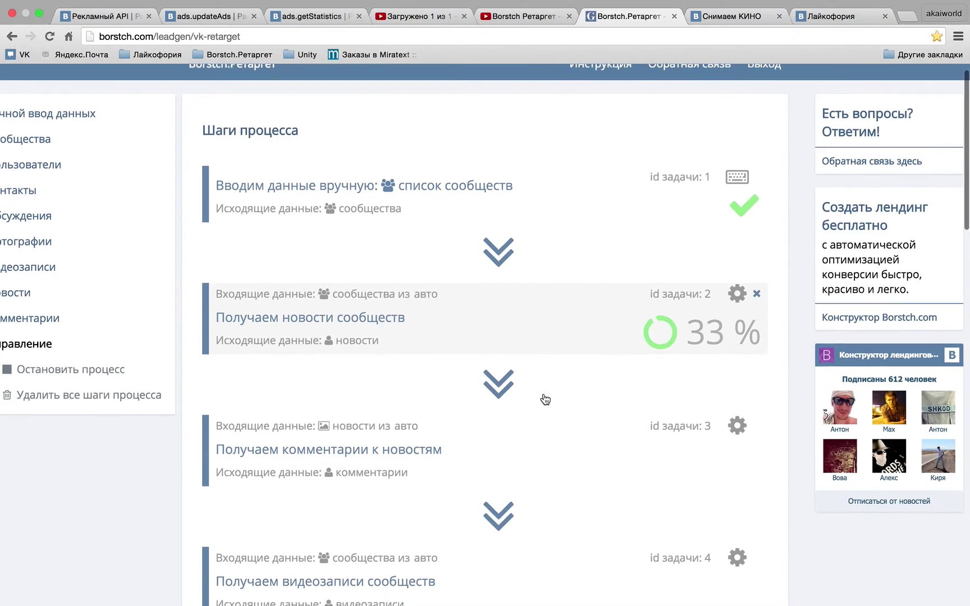
scroll(544, 400, down, 2)
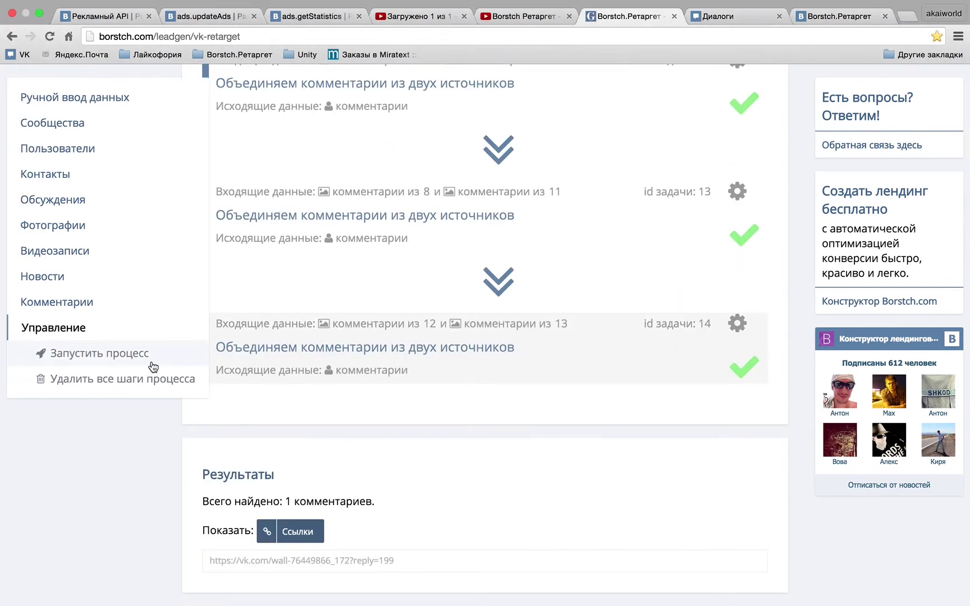
- Review the status of the process steps and the merged comment links in the results
scroll(527, 352, up, 15)
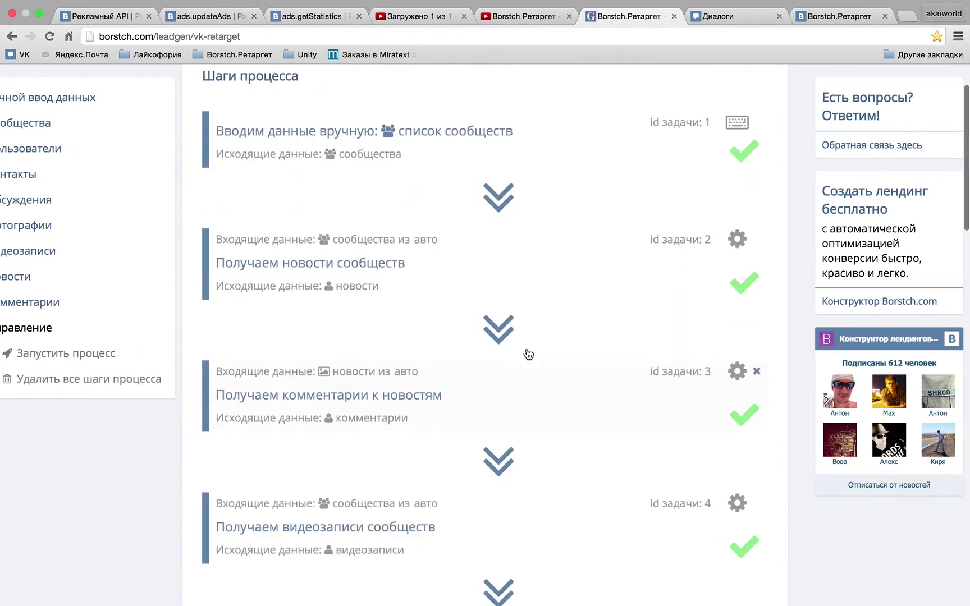
scroll(527, 352, down, 15)
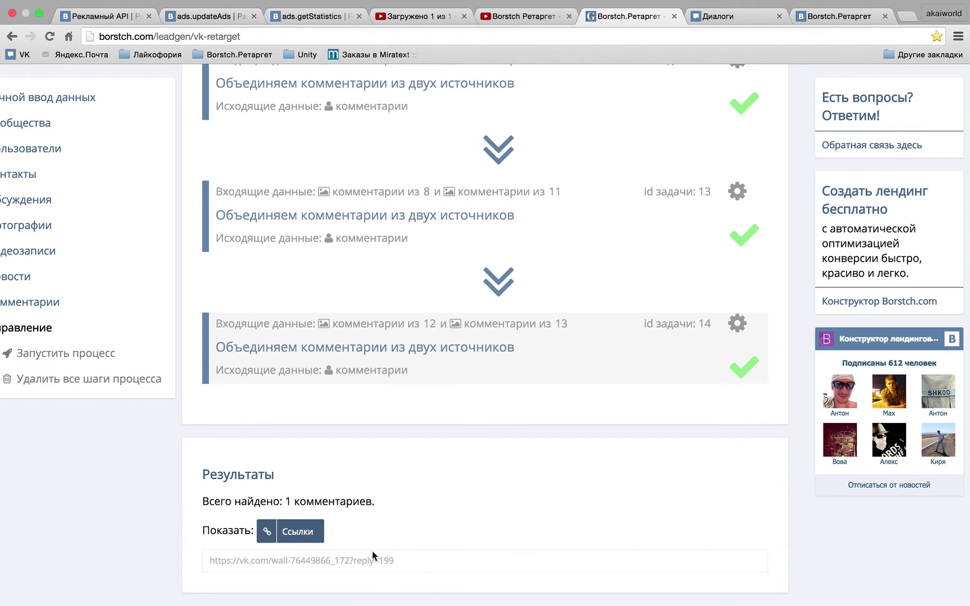
scroll(415, 455, down, 2)
scroll(60, 554, up, 15)
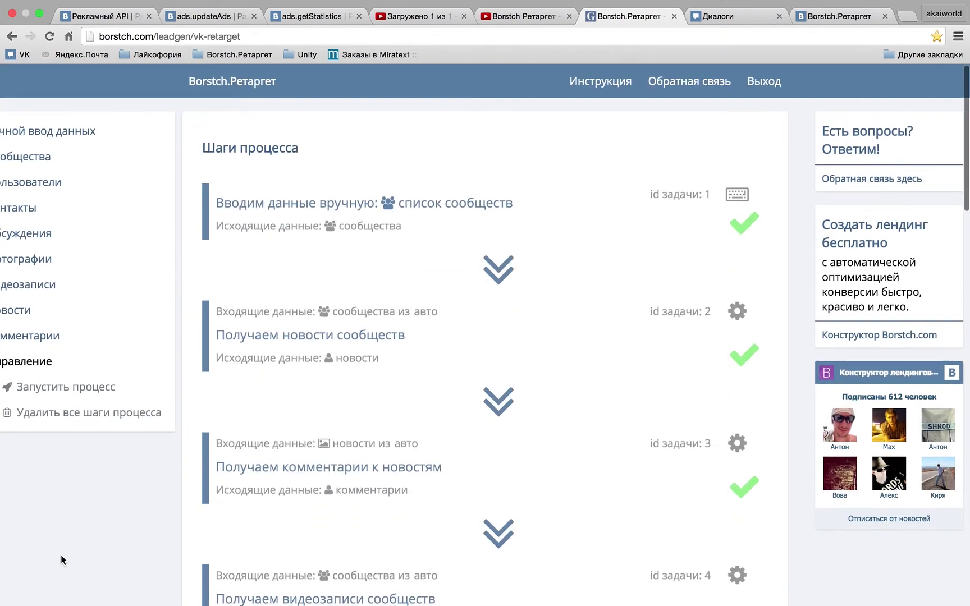